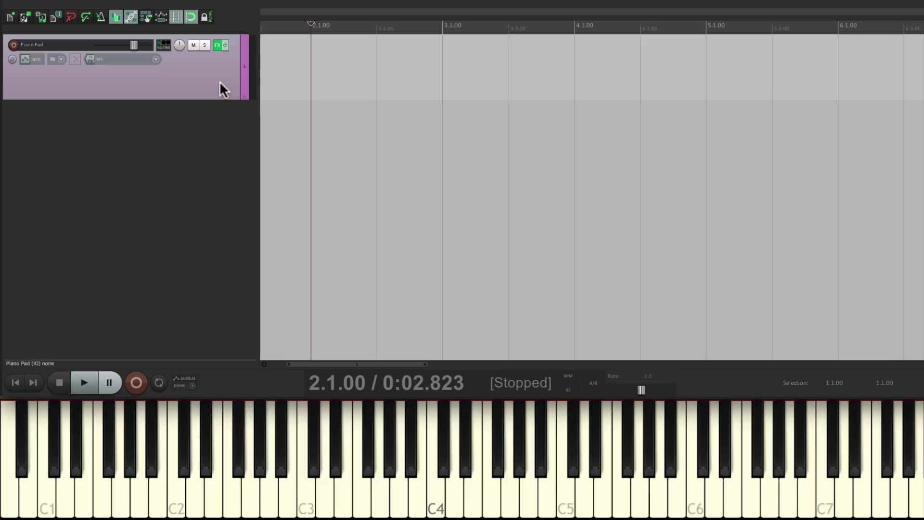
# - Check the Xpand!2 instrument in the Piano Pad track's FX chain, then close the FX window
pyautogui.click(217, 45)
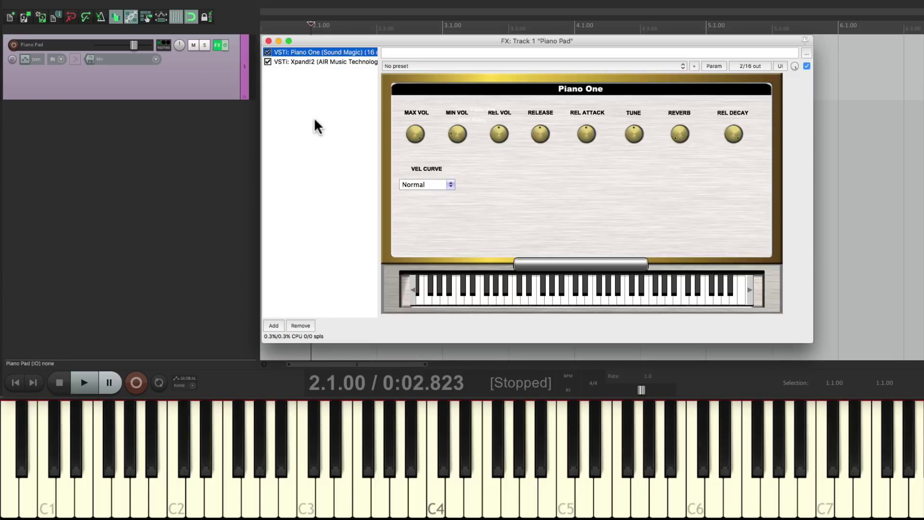
pyautogui.click(332, 62)
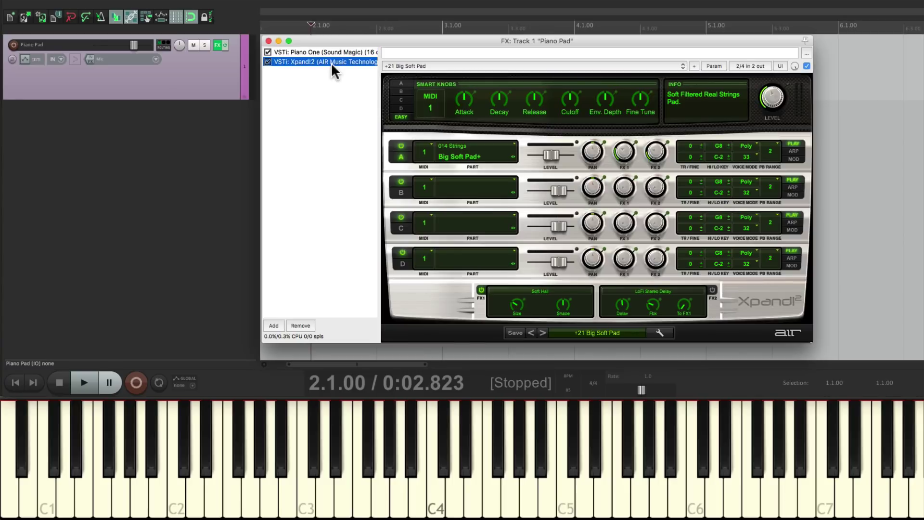
pyautogui.click(269, 41)
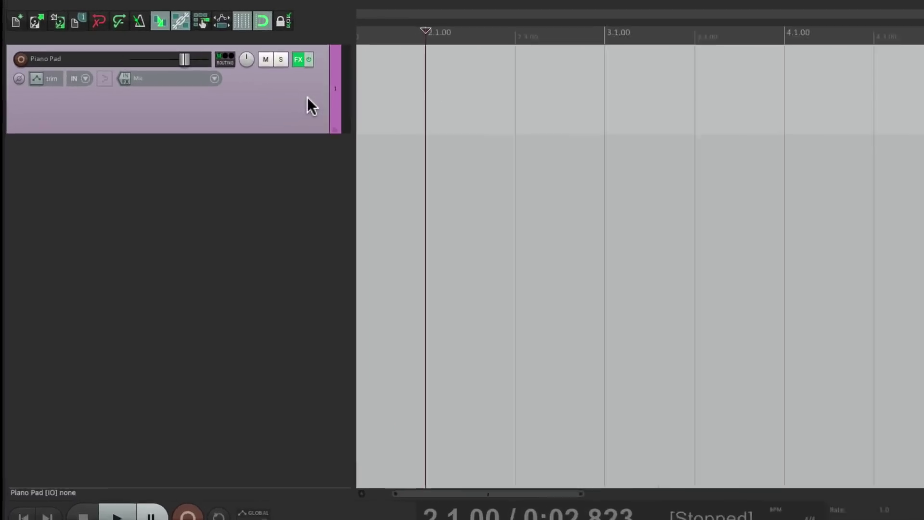
# - Set the track input to MIDI > All MIDI Inputs > All Channels and enable record monitoring
pyautogui.click(240, 91)
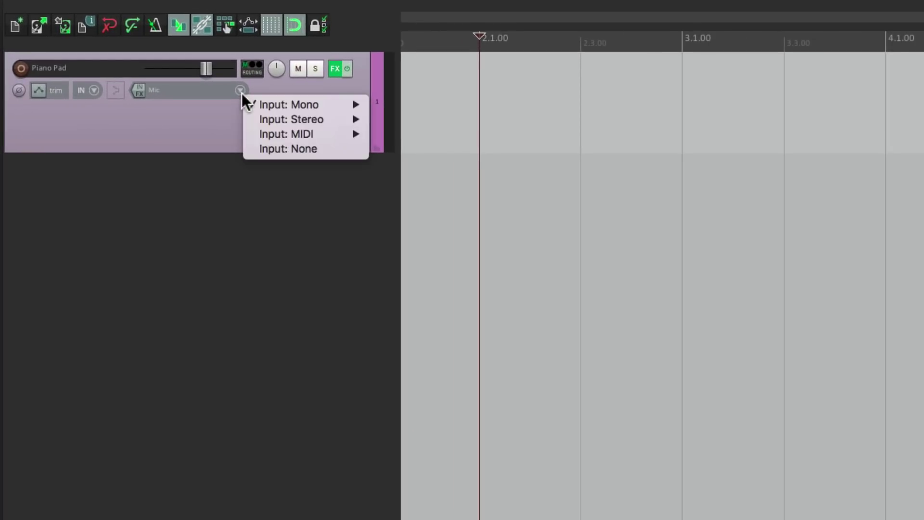
pyautogui.moveTo(245, 134)
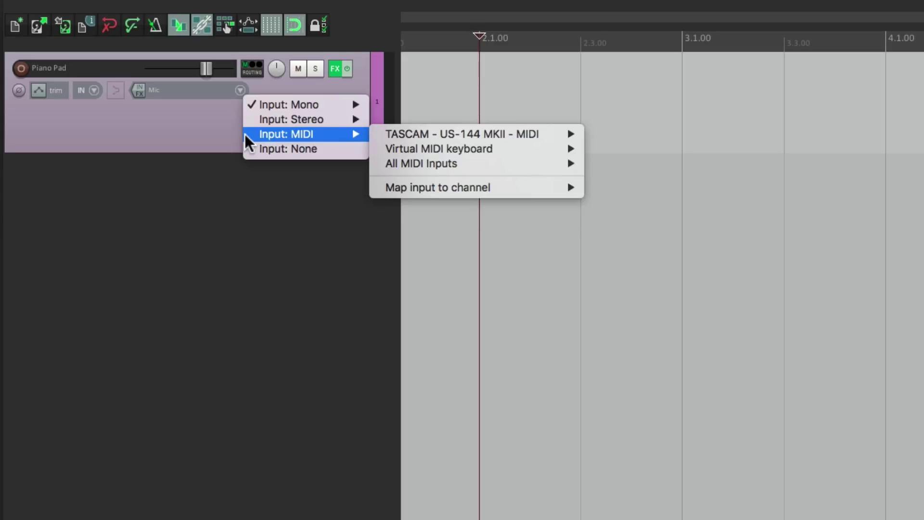
pyautogui.moveTo(393, 165)
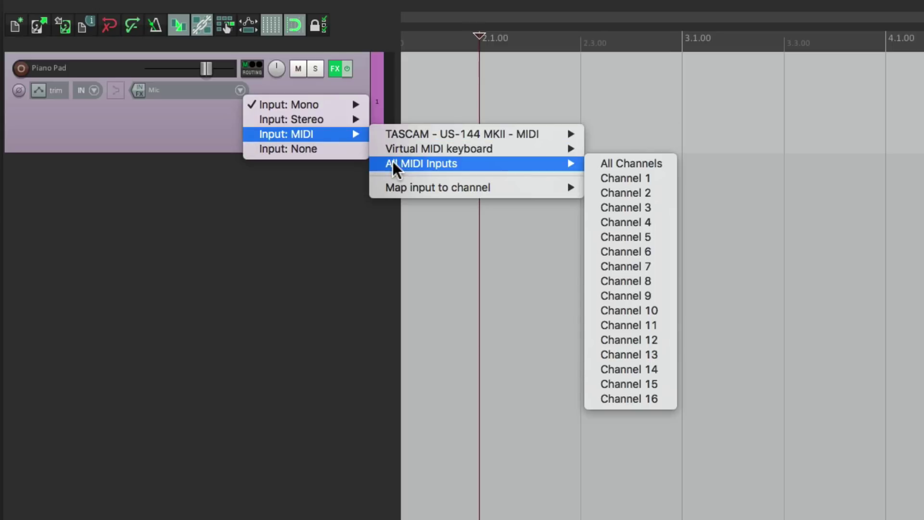
pyautogui.click(614, 163)
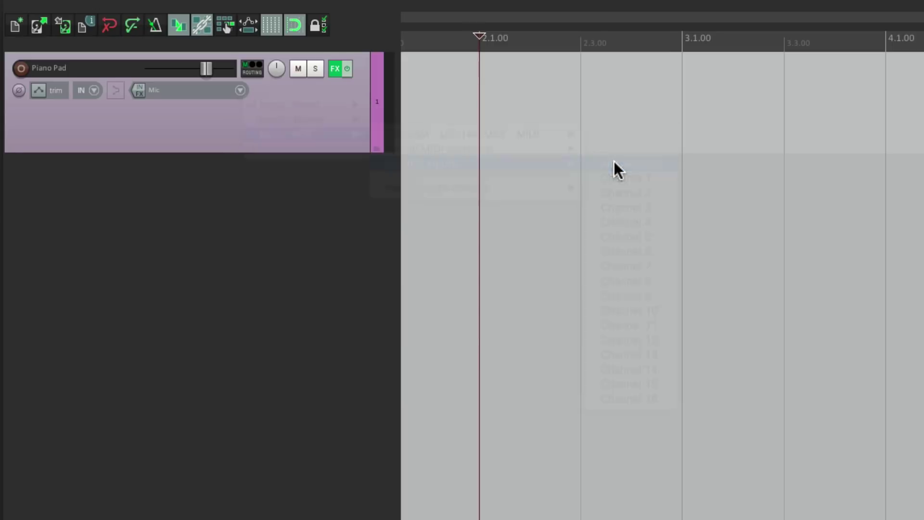
pyautogui.click(118, 92)
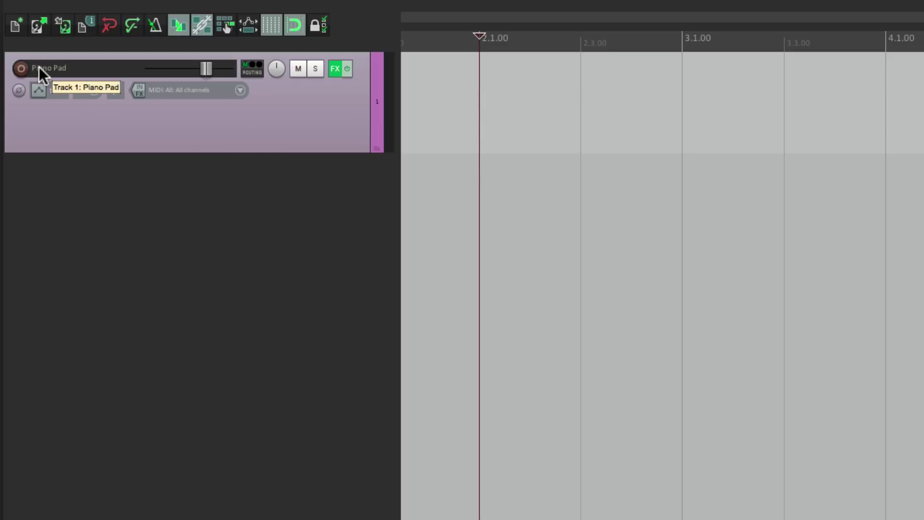
# - Enable 'Automatic record-arm when track selected', turn Repeat on, and select bars 3.1.00 to 5.1.00
pyautogui.rightClick(257, 126)
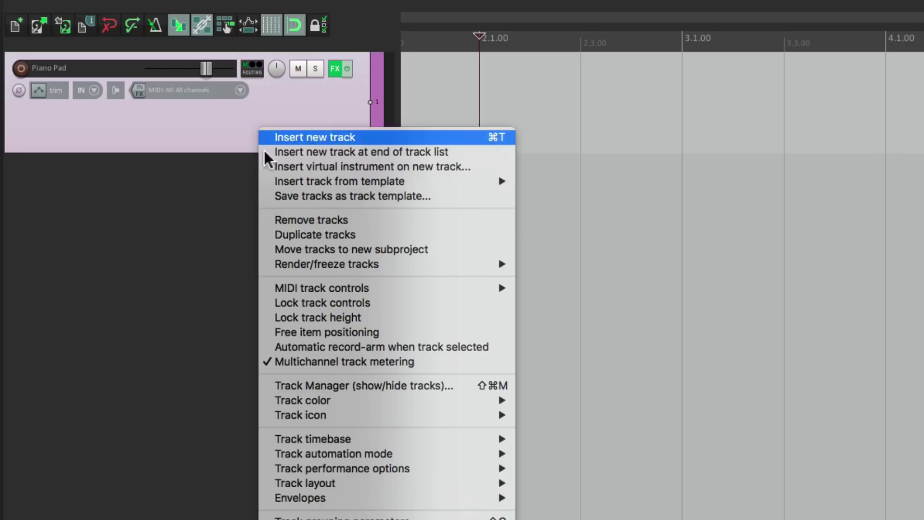
pyautogui.click(270, 348)
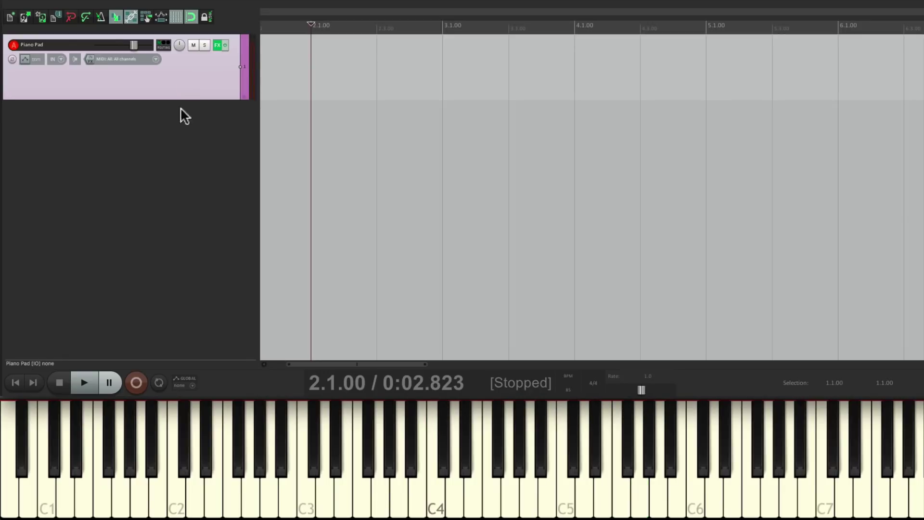
pyautogui.click(180, 150)
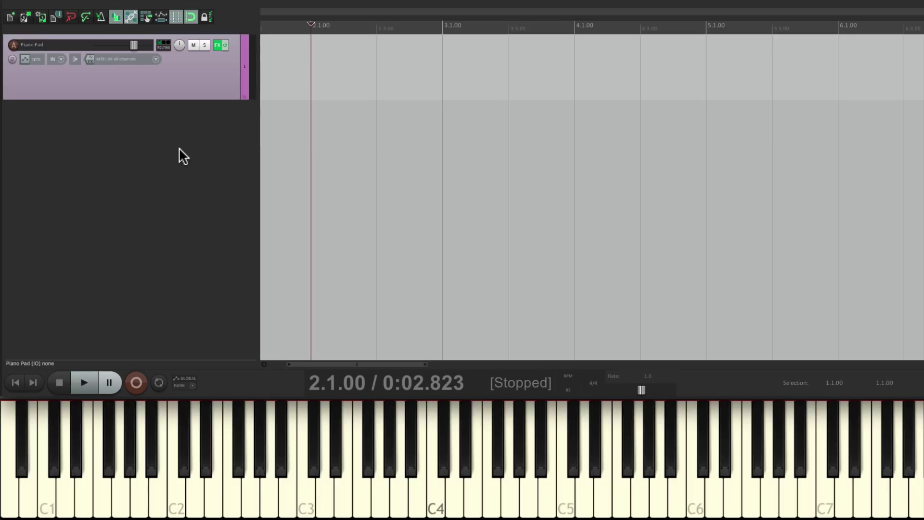
pyautogui.click(158, 383)
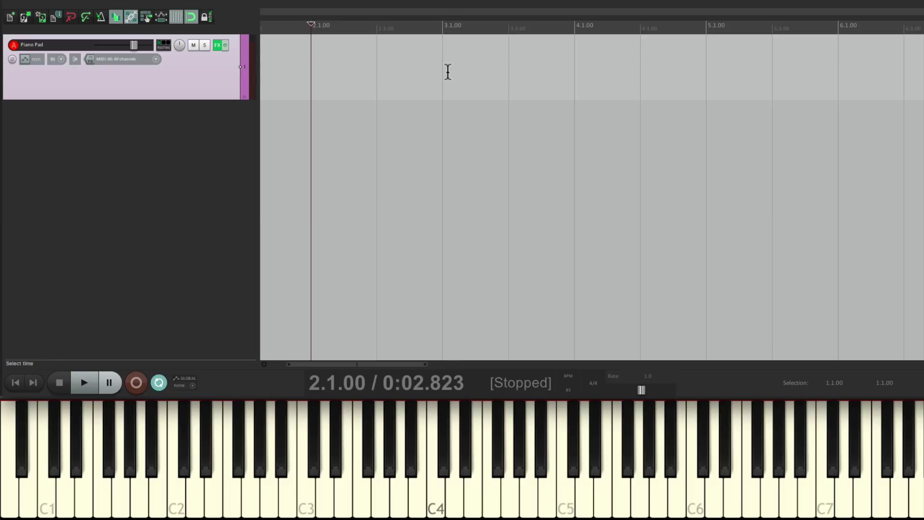
pyautogui.moveTo(455, 72); pyautogui.dragTo(703, 66)
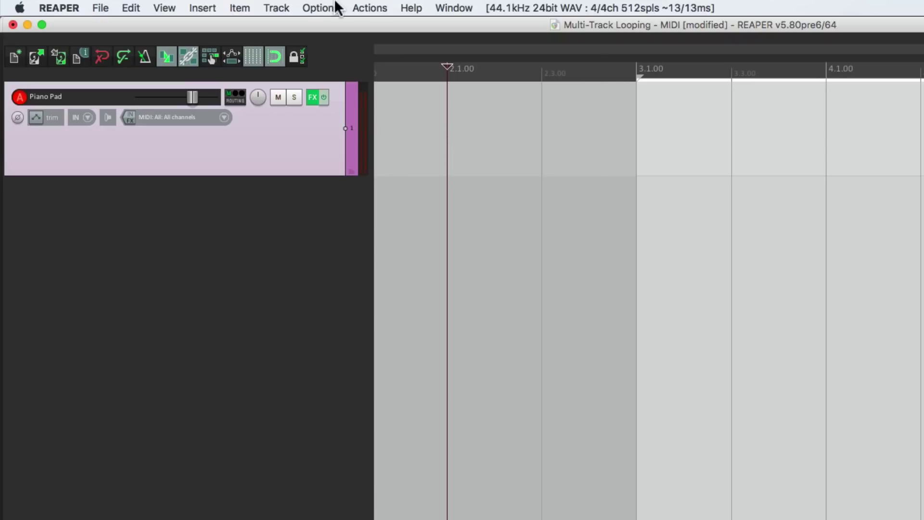
# - Set overlapping new recordings to 'Splits existing items and creates new takes (default)'
pyautogui.click(336, 6)
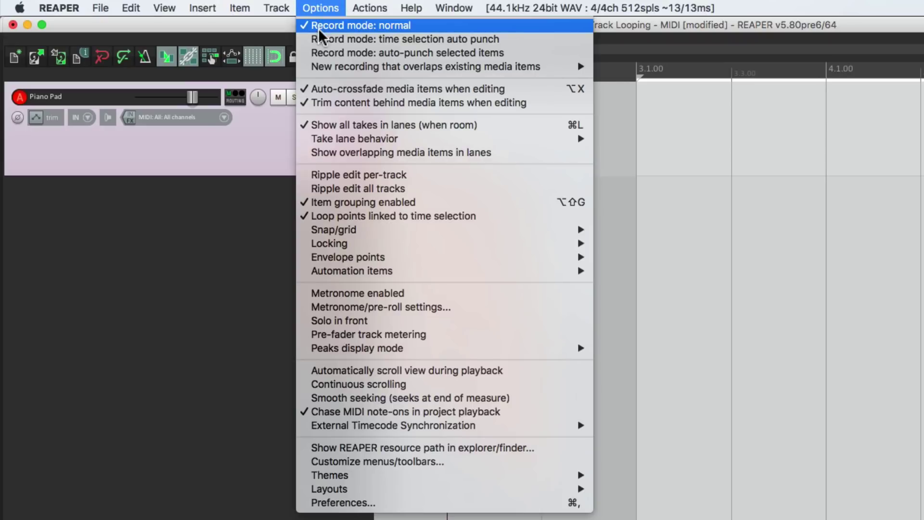
pyautogui.moveTo(317, 70)
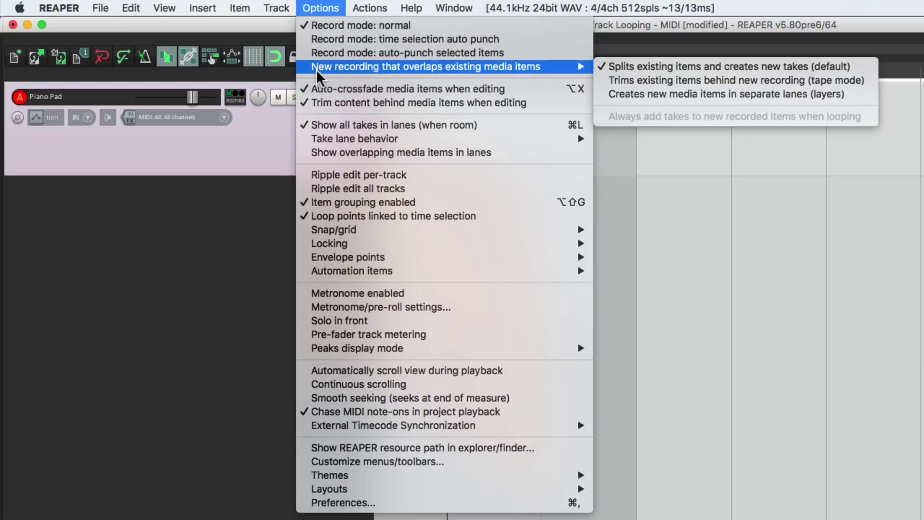
pyautogui.click(602, 66)
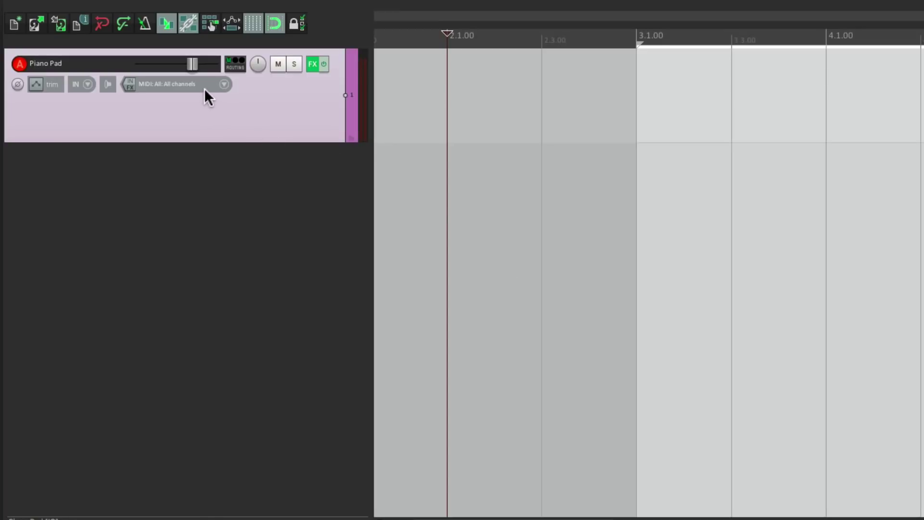
# - Turn on 'Quantize track MIDI recording' at 1/8 in the Piano Pad track's recording settings
pyautogui.click(201, 85)
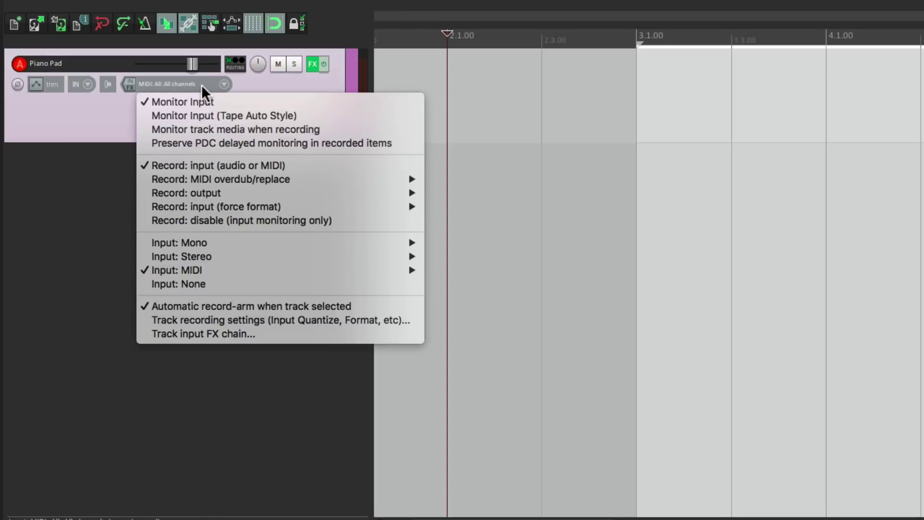
pyautogui.click(143, 320)
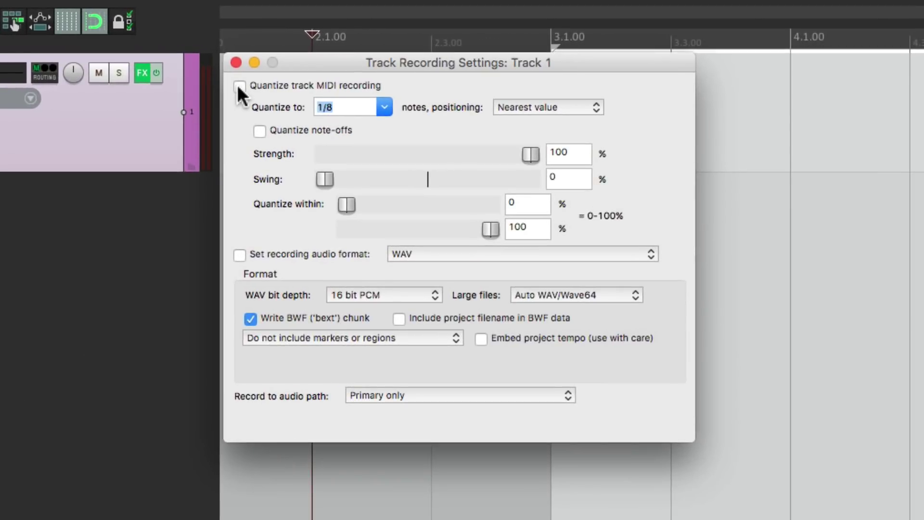
pyautogui.click(239, 86)
pyautogui.click(236, 62)
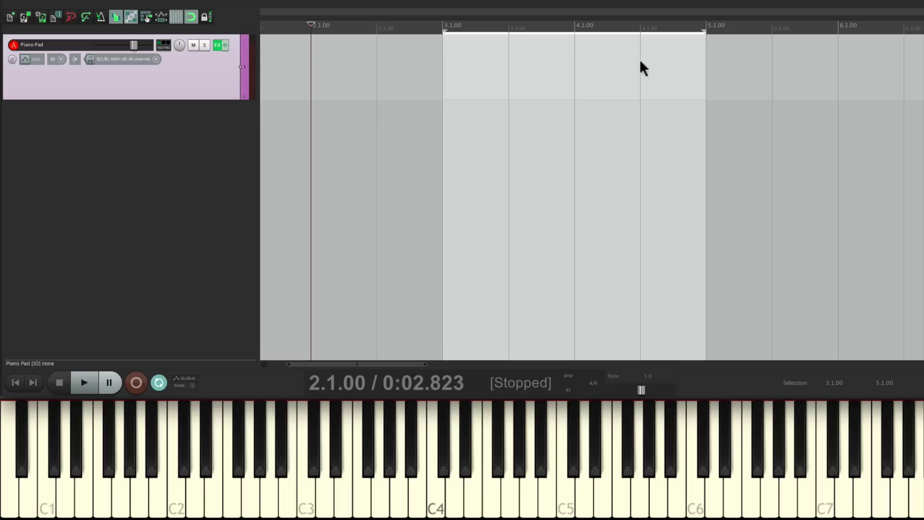
# - Record a MIDI loop on the Piano Pad track over bars 3–5, stopping with Ctrl+R
pyautogui.click(101, 18)
pyautogui.click(137, 378)
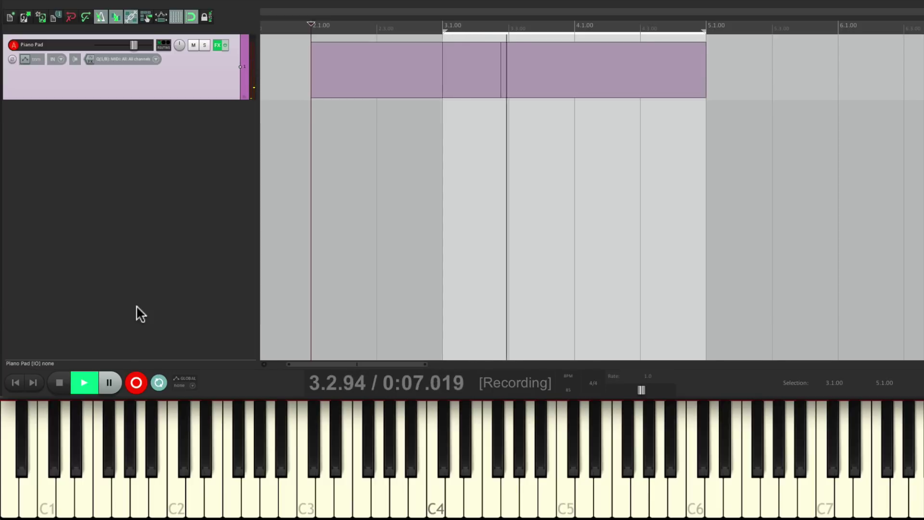
pyautogui.hotkey('ctrl', 'r')
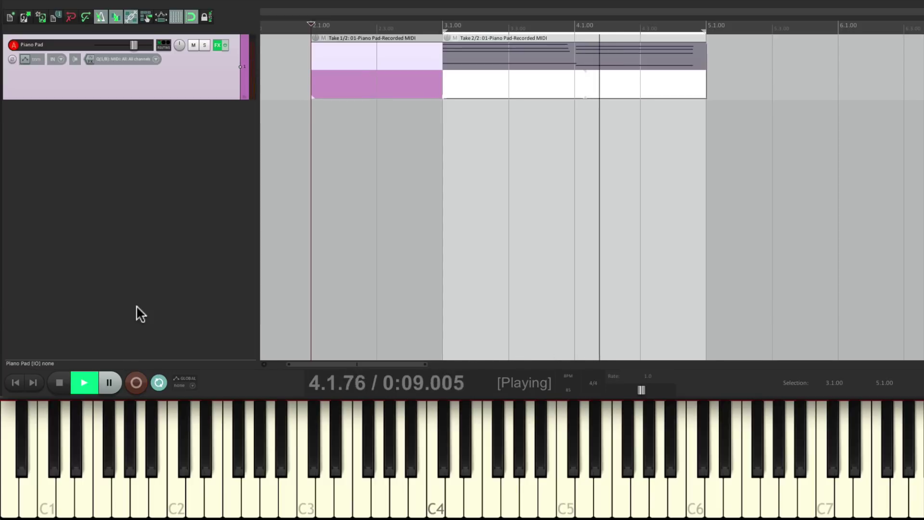
# - Make take 1 active and crop the recorded item to the active take
pyautogui.click(485, 51)
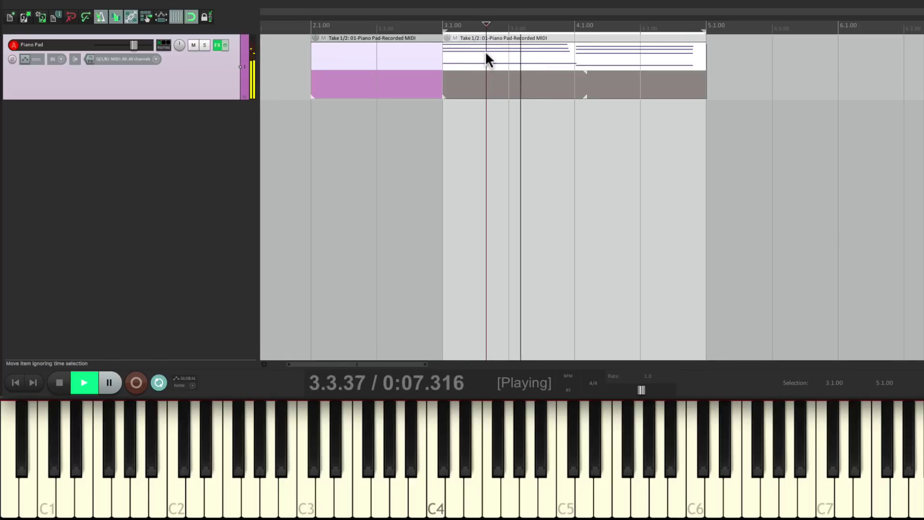
pyautogui.rightClick(486, 51)
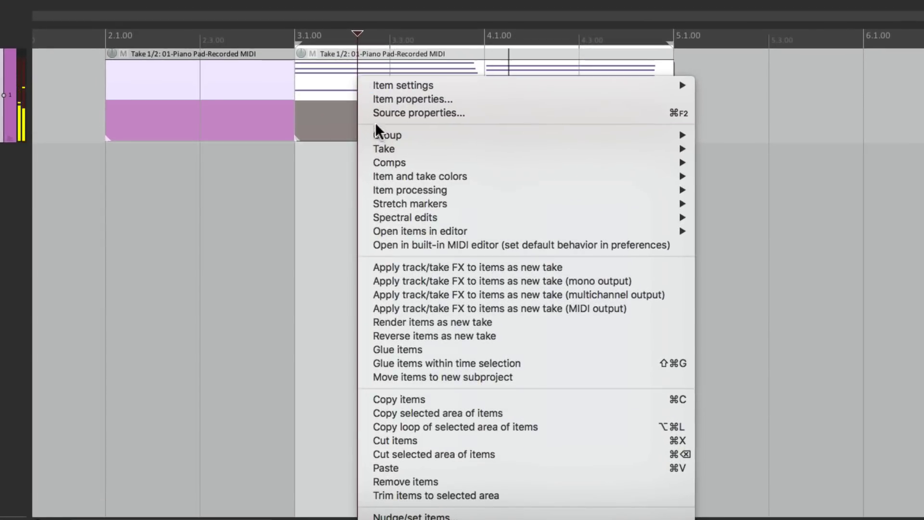
pyautogui.moveTo(376, 146)
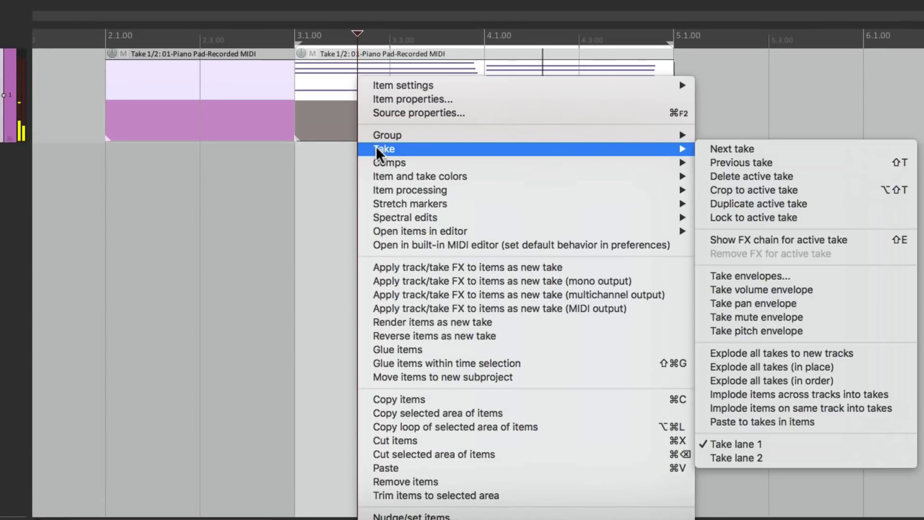
pyautogui.click(749, 191)
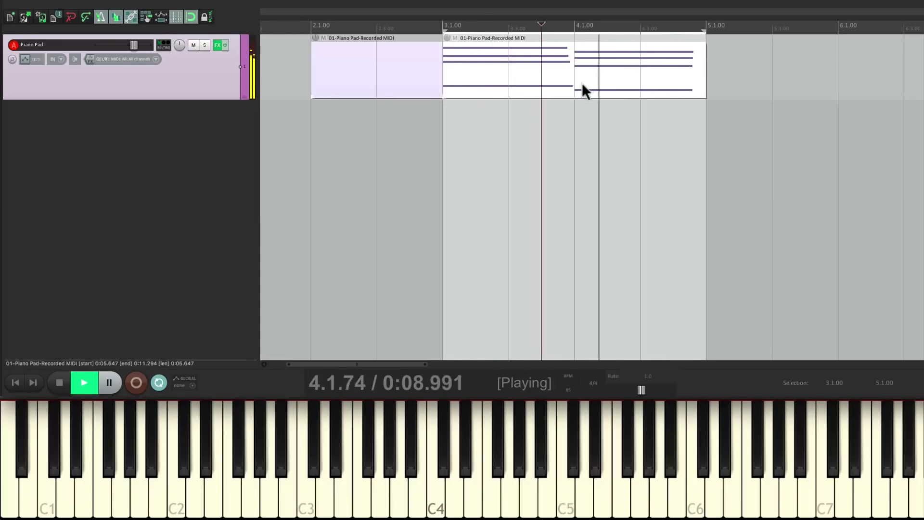
# - Duplicate the Piano Pad track, delete its copied items, and record a new loop on track 2
pyautogui.rightClick(194, 81)
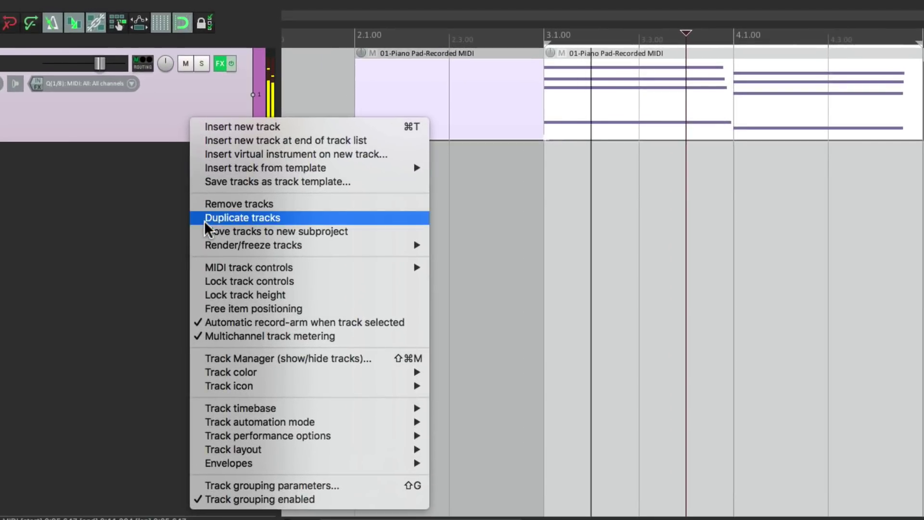
pyautogui.press('Escape')
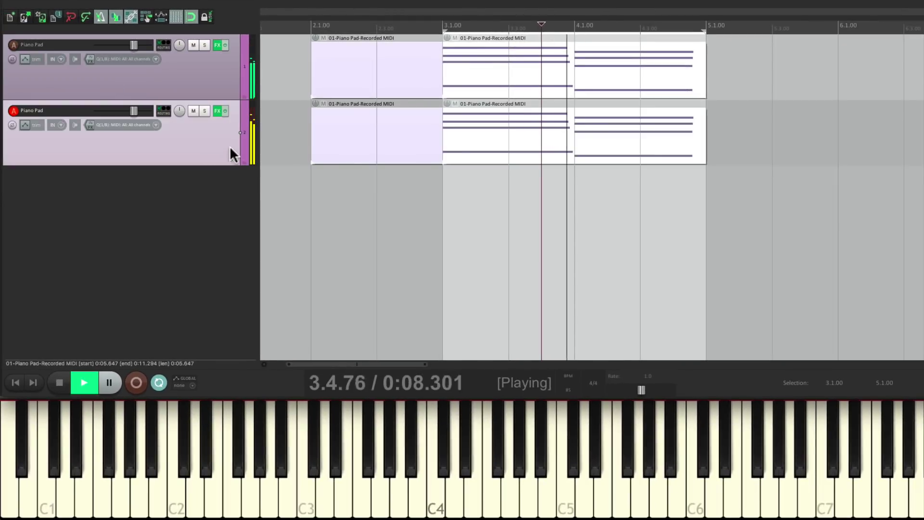
pyautogui.press('Delete')
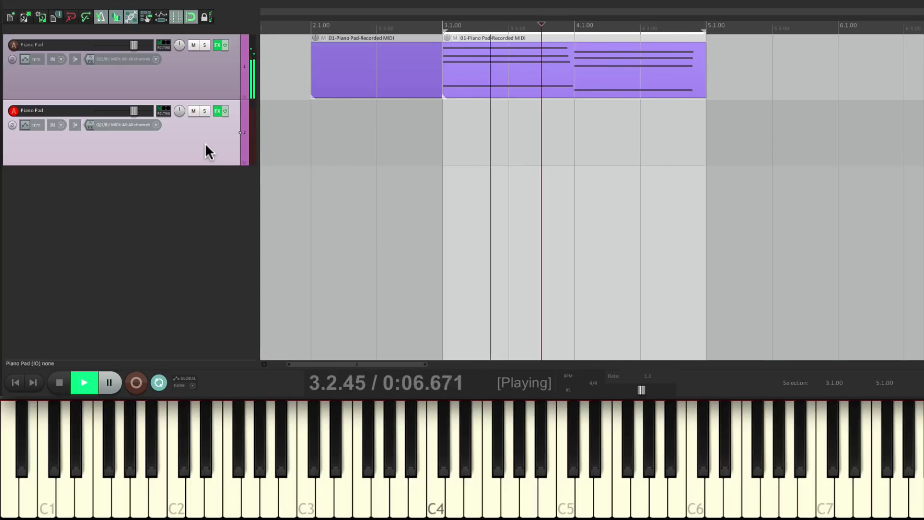
pyautogui.hotkey('ctrl', 'r')
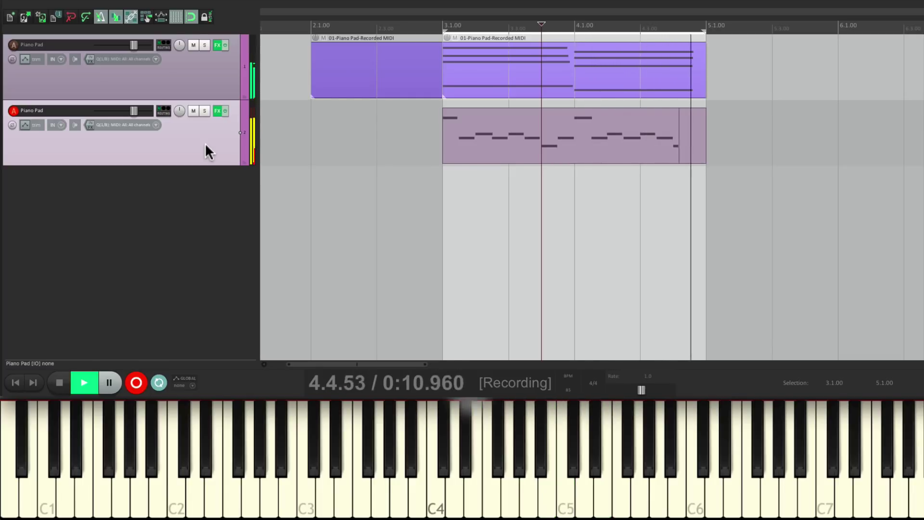
pyautogui.hotkey('ctrl', 'r')
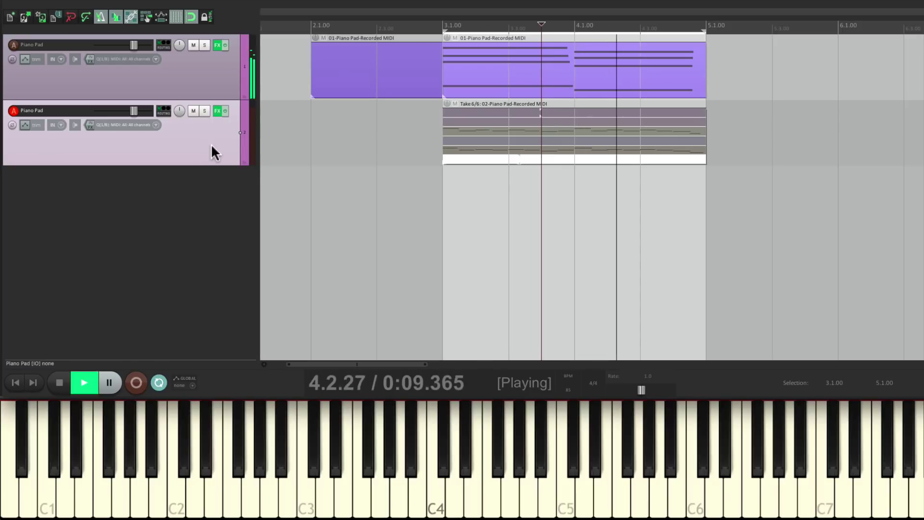
# - Make take 5 active and crop track 2's item to that take
pyautogui.click(475, 148)
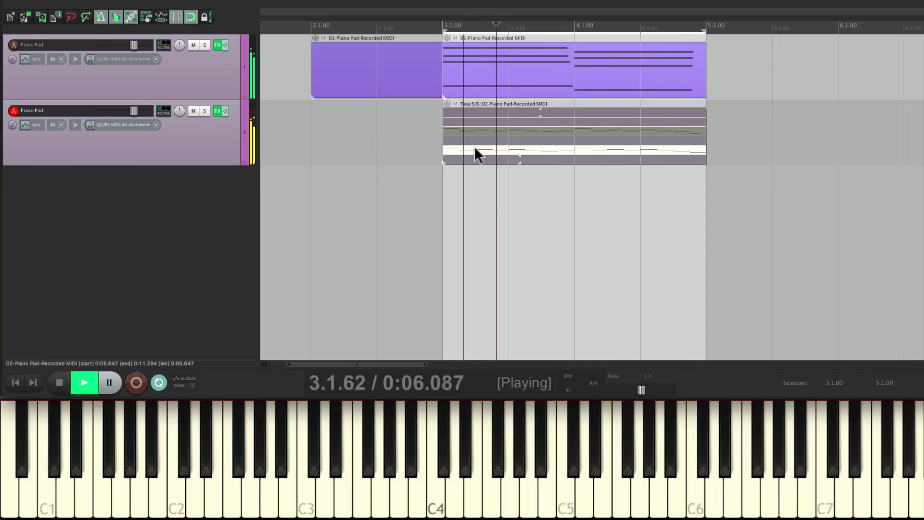
pyautogui.rightClick(530, 155)
pyautogui.moveTo(556, 201)
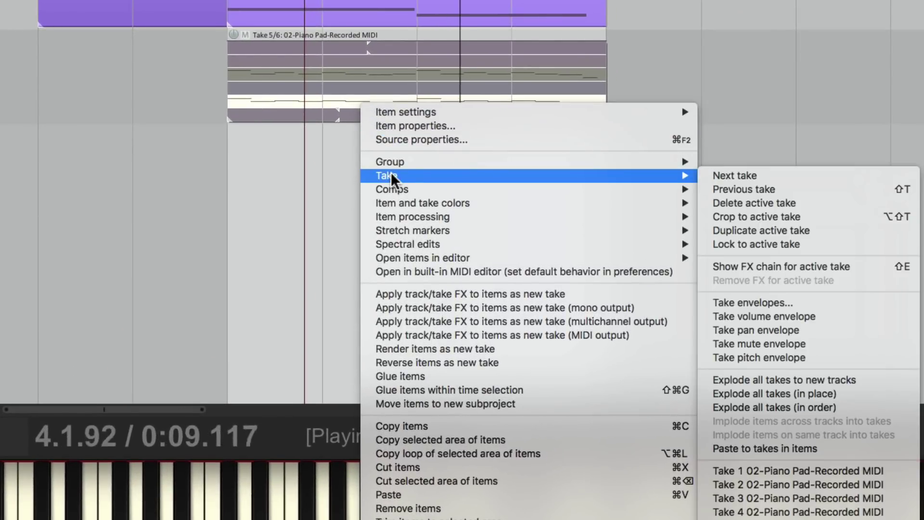
pyautogui.click(810, 215)
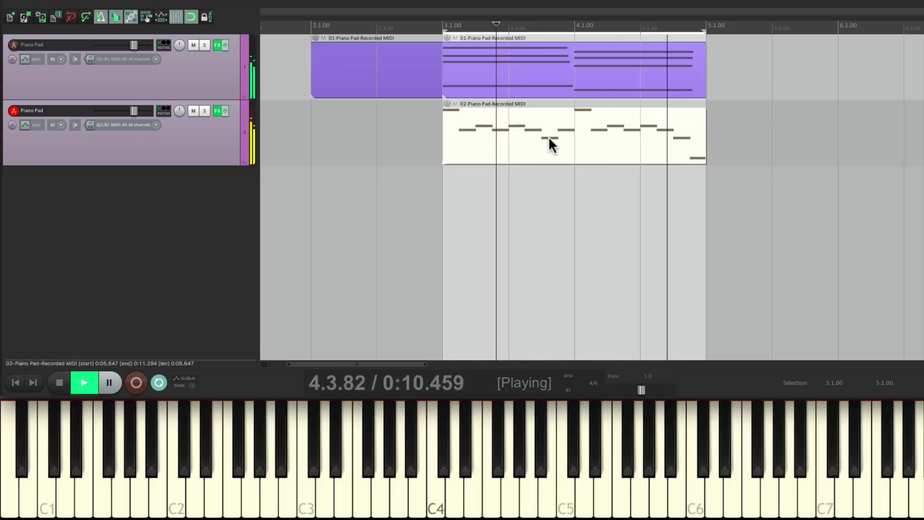
# - Duplicate track 2, delete the copied item, and record a new loop on track 3
pyautogui.click(209, 131)
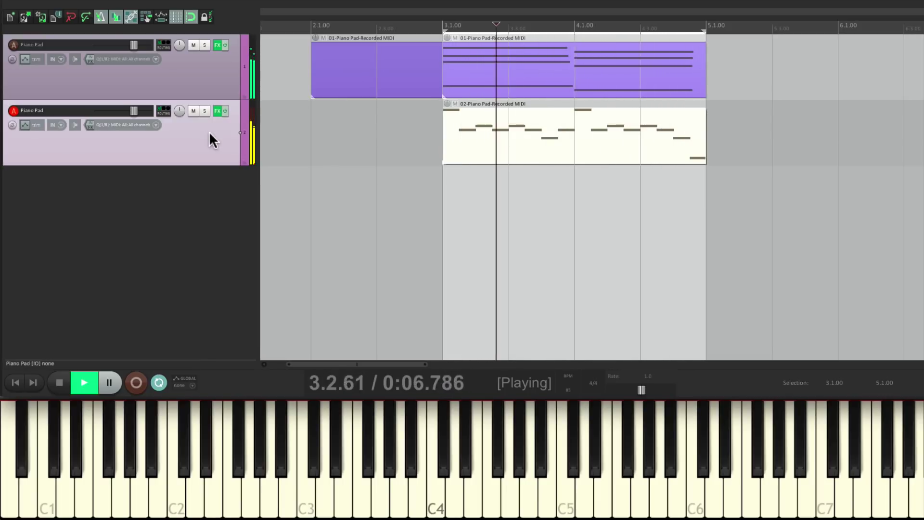
pyautogui.rightClick(209, 131)
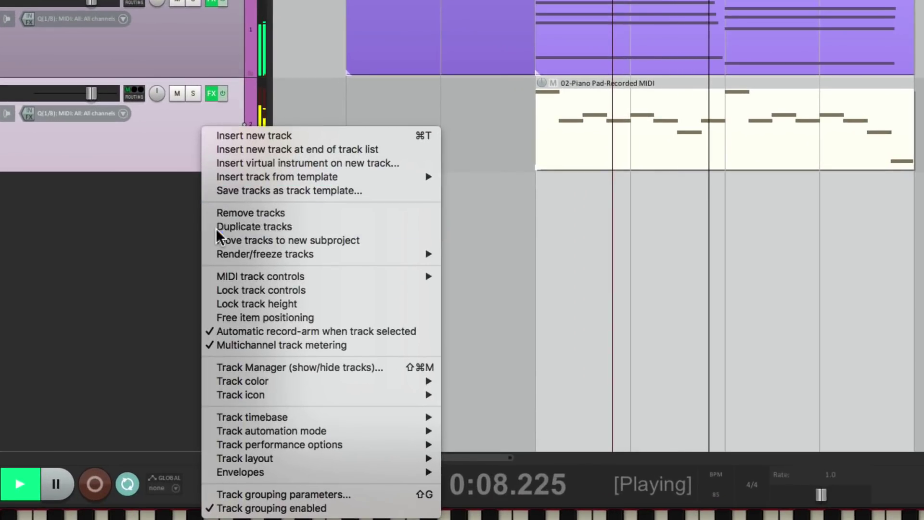
pyautogui.click(216, 230)
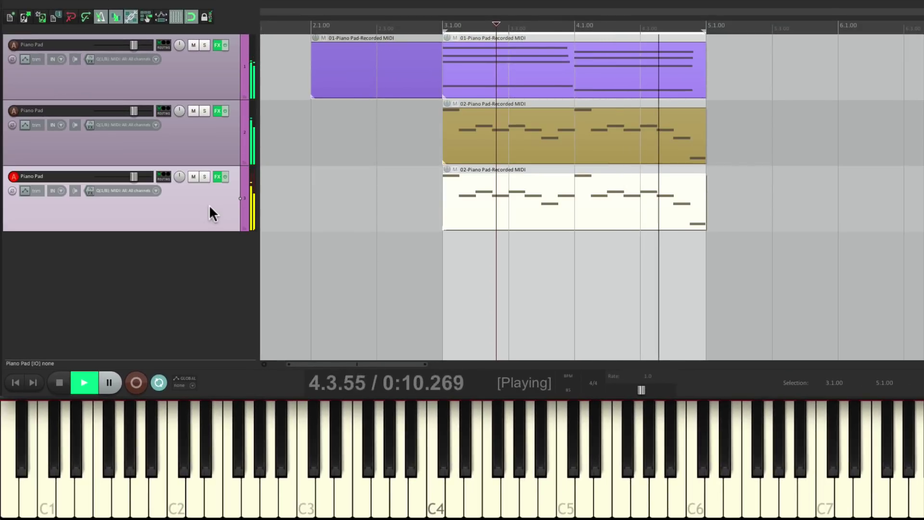
pyautogui.press('Delete')
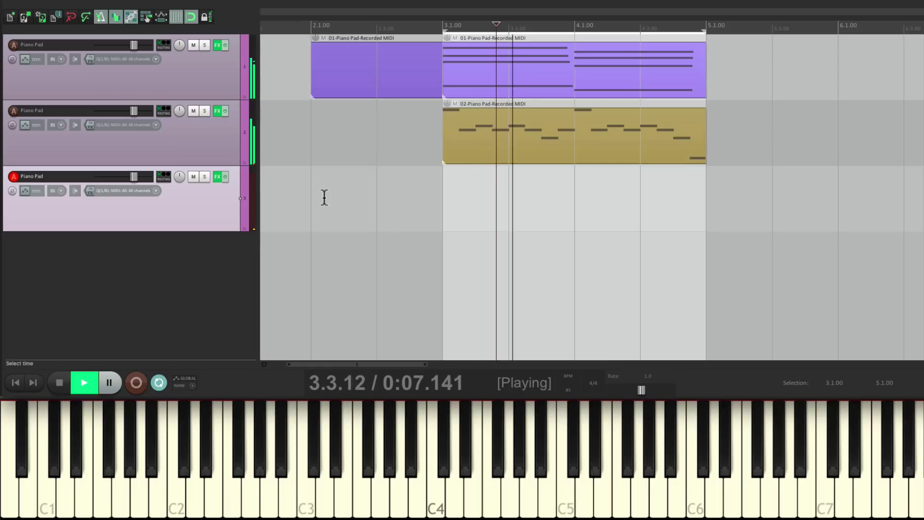
pyautogui.hotkey('ctrl', 'r')
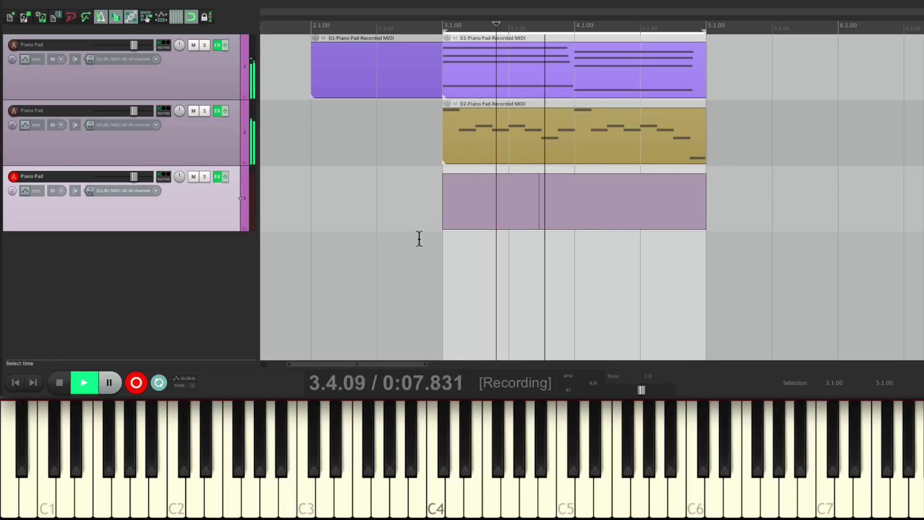
pyautogui.hotkey('ctrl', 'r')
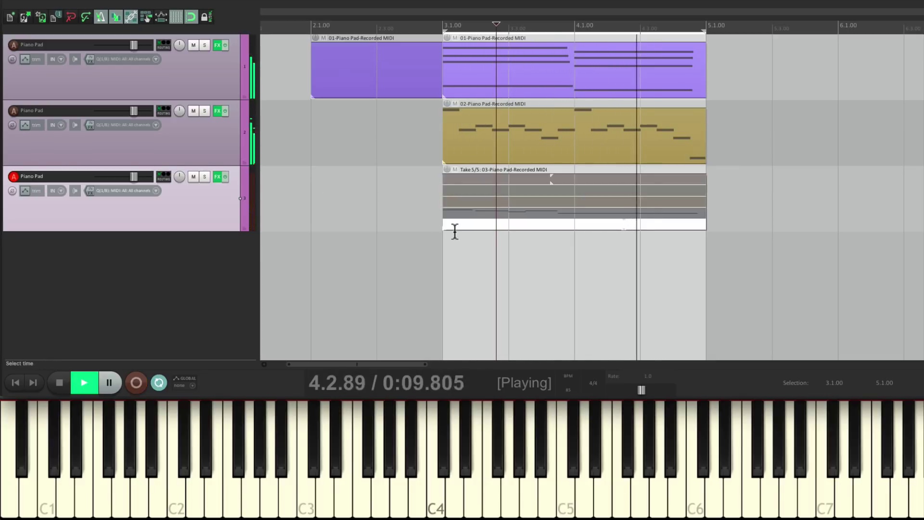
# - Make take 4 active and crop track 3's item to that take
pyautogui.click(523, 212)
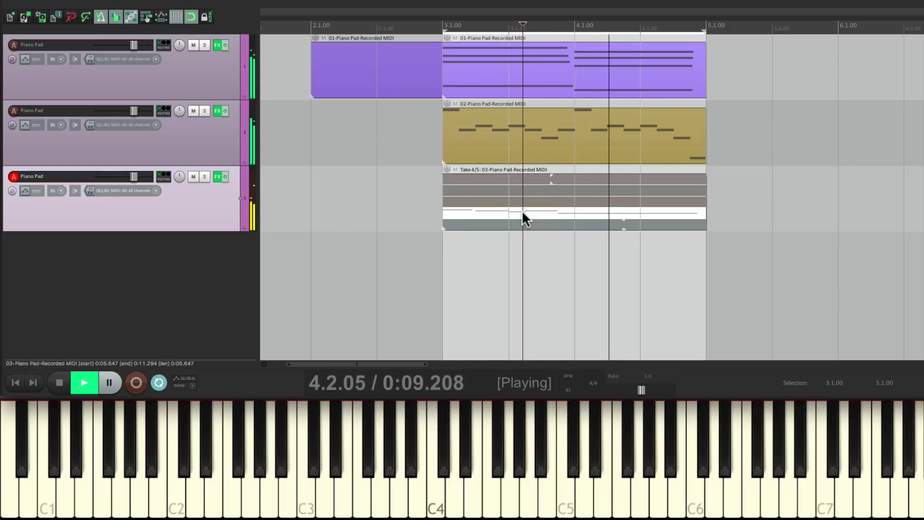
pyautogui.rightClick(533, 209)
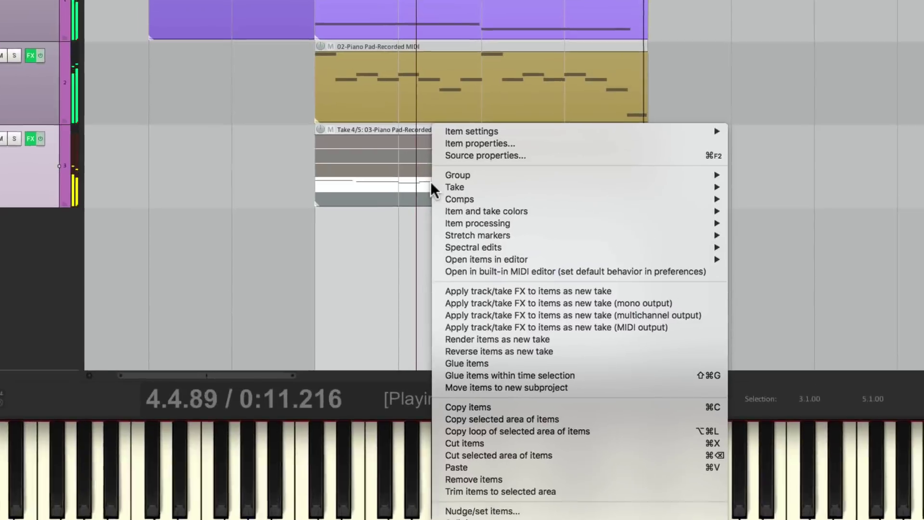
pyautogui.moveTo(445, 187)
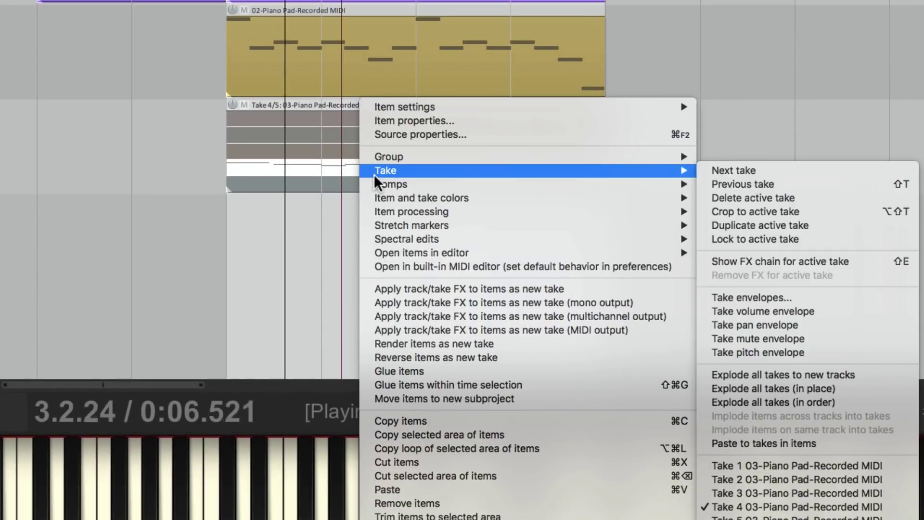
pyautogui.click(764, 214)
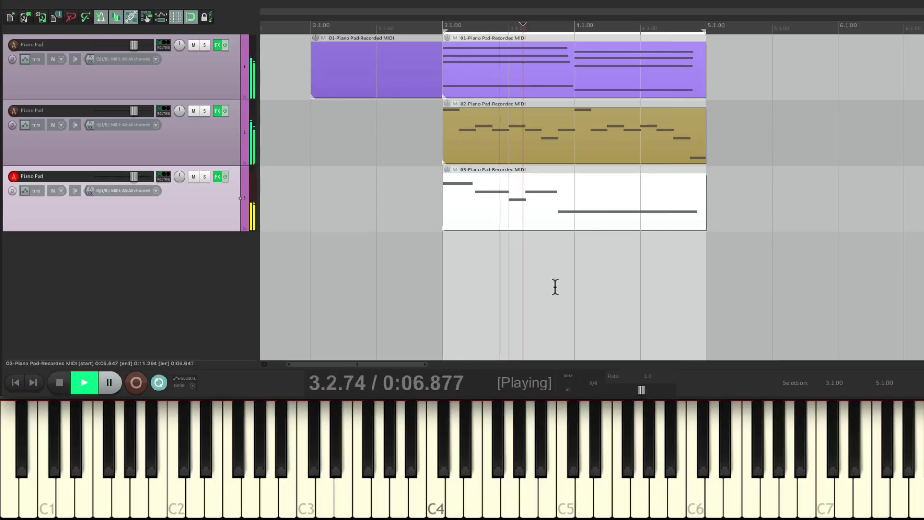
# - Duplicate track 3, delete the copied item, and record a new loop on track 4
pyautogui.rightClick(204, 215)
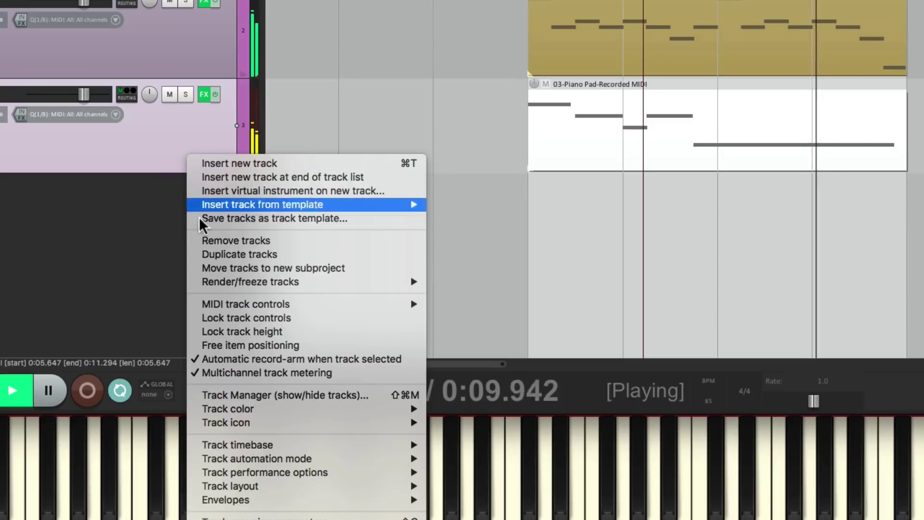
pyautogui.click(200, 255)
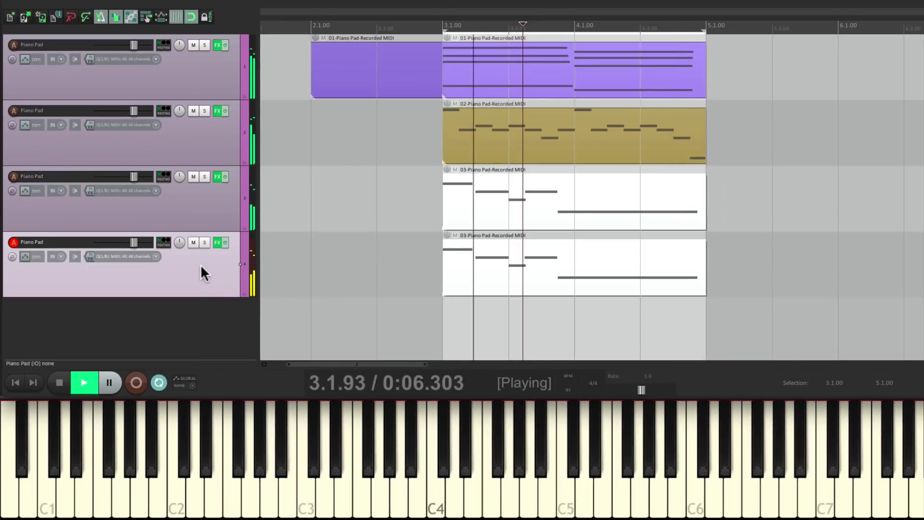
pyautogui.press('Delete')
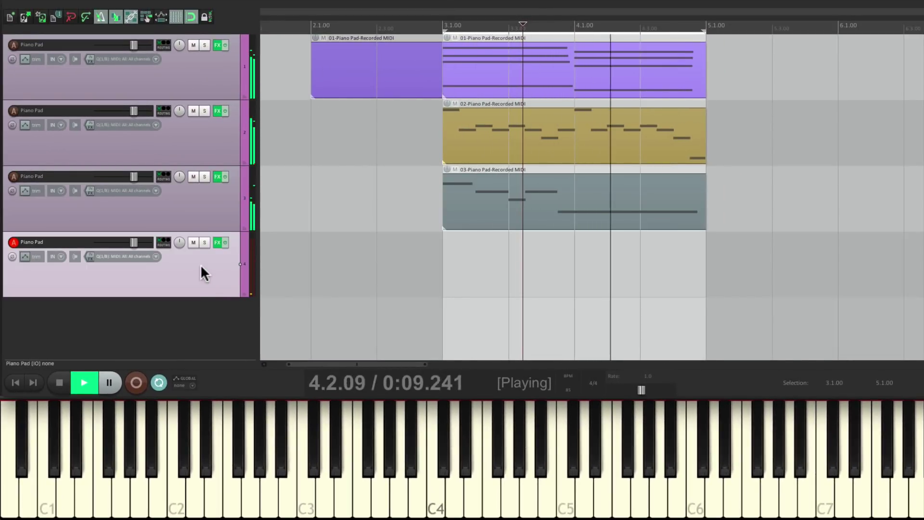
pyautogui.hotkey('ctrl', 'r')
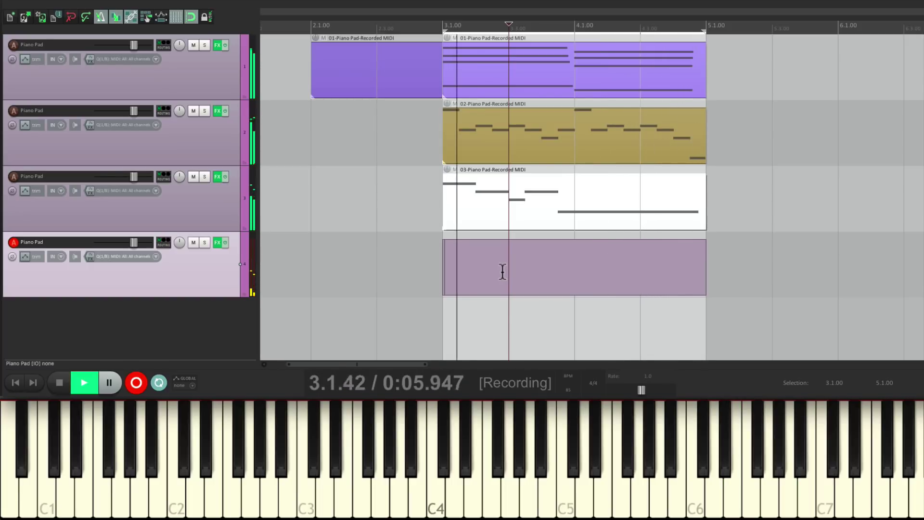
pyautogui.hotkey('ctrl', 'r')
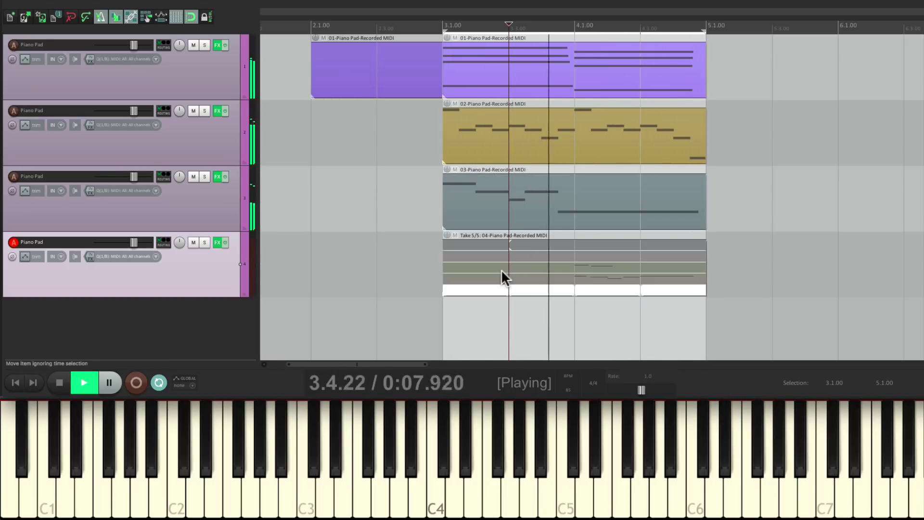
# - Make take 4 of 5 active and crop track 4's item to that take
pyautogui.click(529, 280)
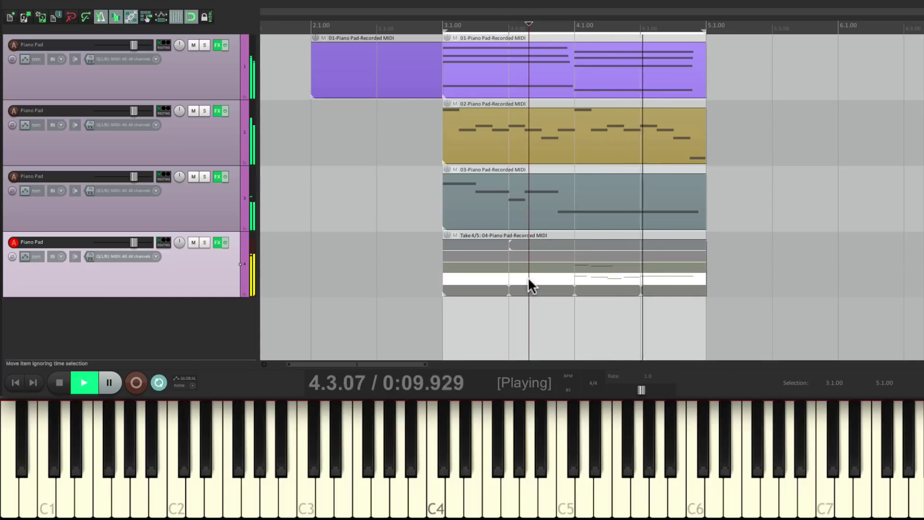
pyautogui.rightClick(527, 276)
pyautogui.moveTo(542, 215)
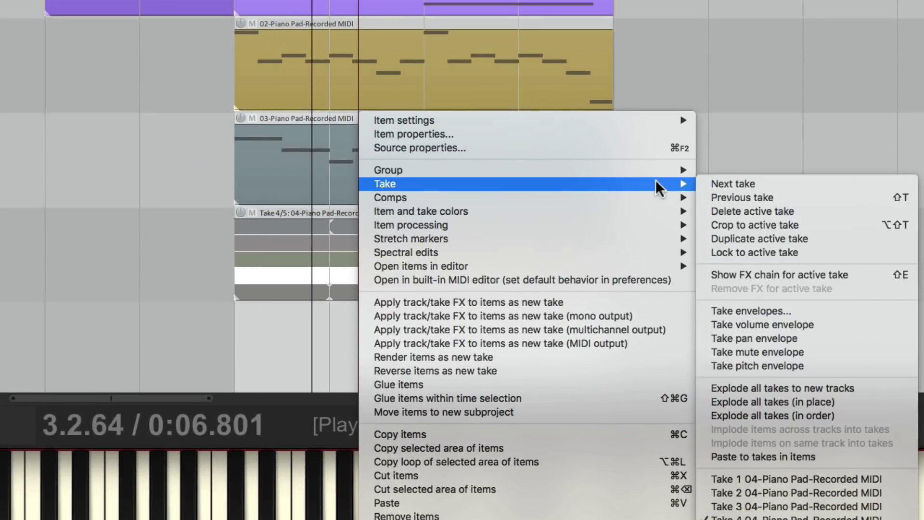
pyautogui.click(710, 225)
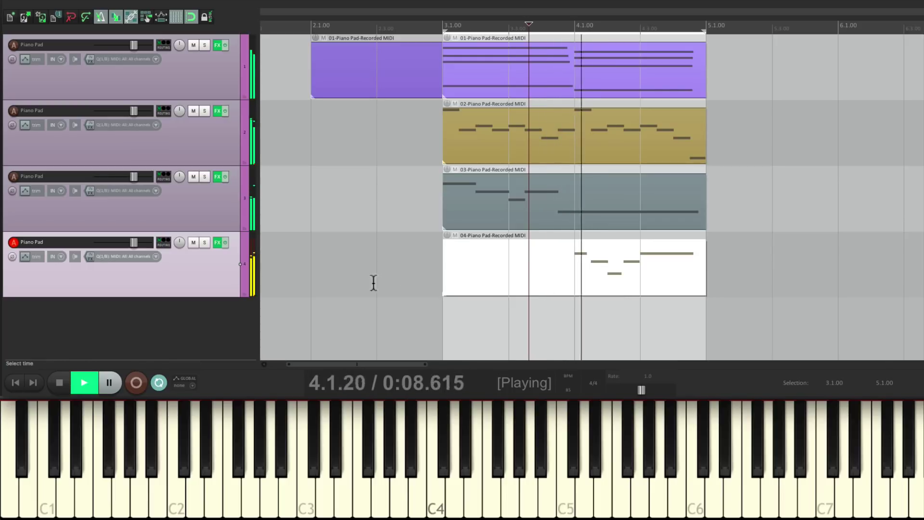
# - Duplicate track 4 and start recording a new loop on track 5 with Ctrl+R
pyautogui.rightClick(208, 263)
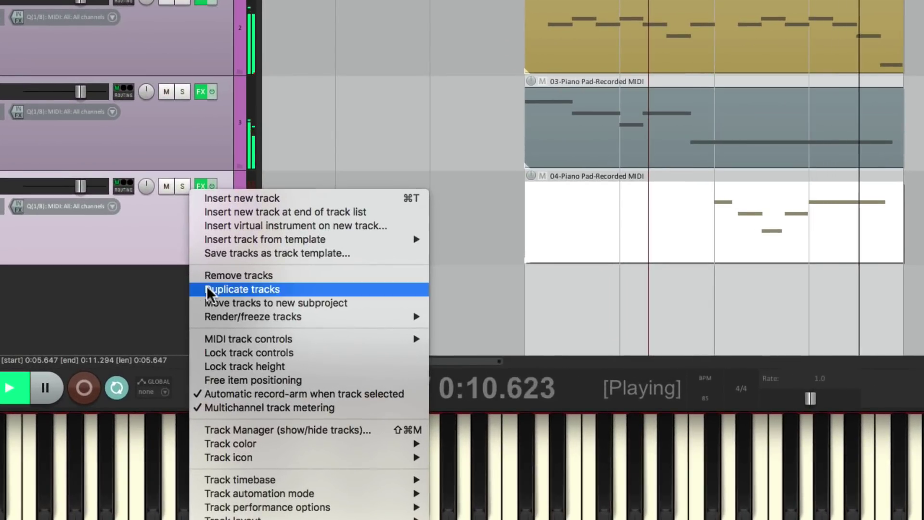
pyautogui.click(222, 312)
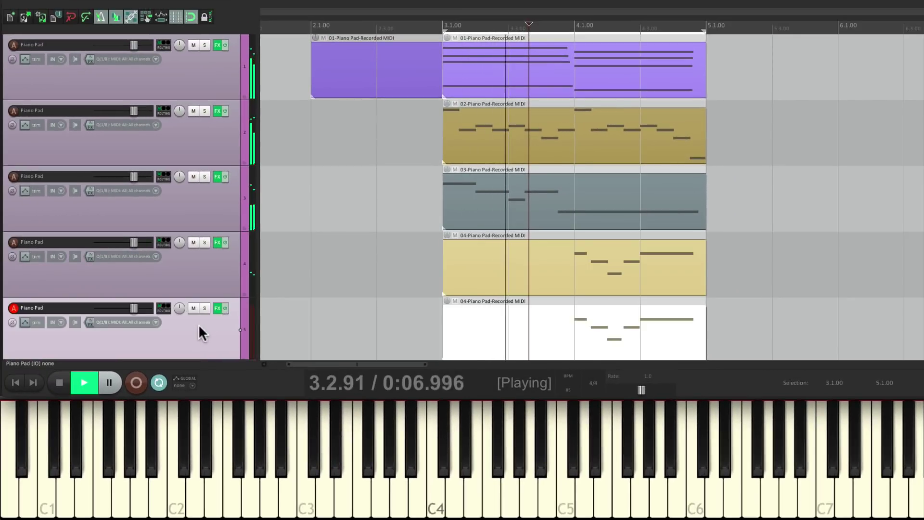
pyautogui.hotkey('ctrl', 'r')
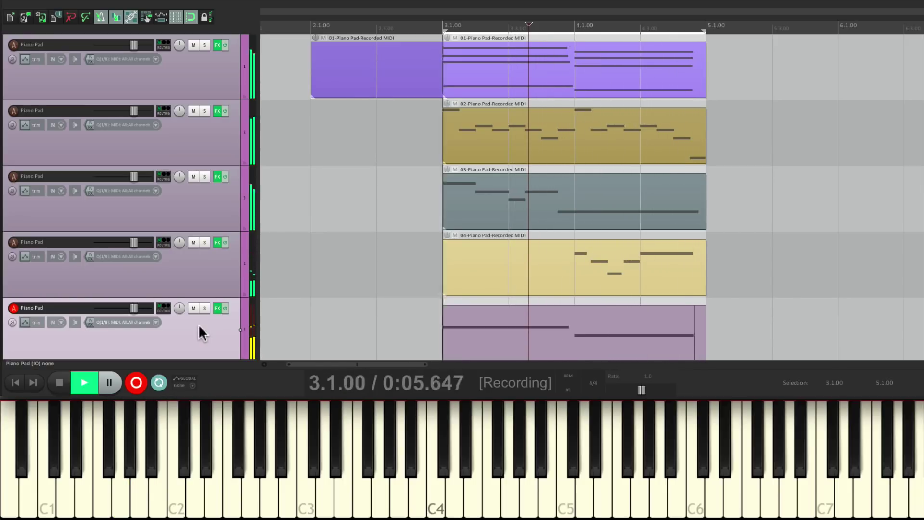
# - Stop recording track 5, make take 3 active, and crop the item to that take
pyautogui.hotkey('ctrl', 'r')
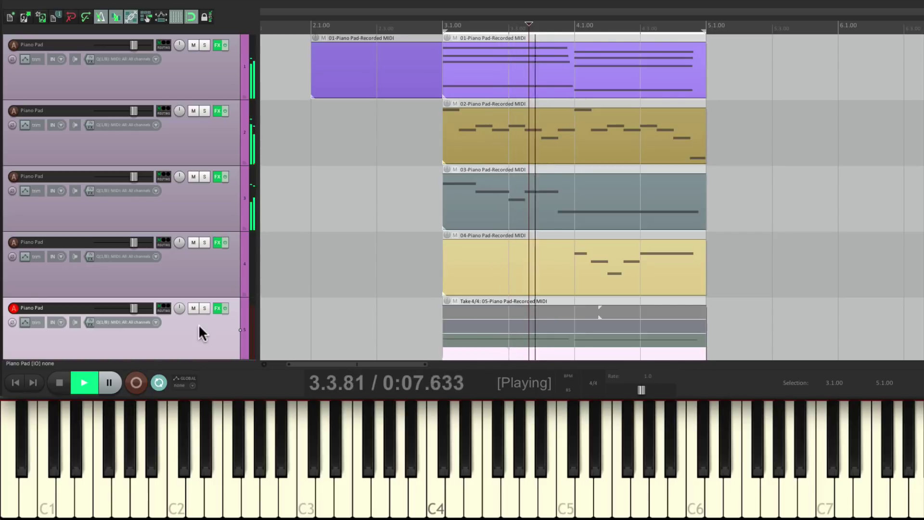
pyautogui.click(499, 339)
pyautogui.rightClick(495, 340)
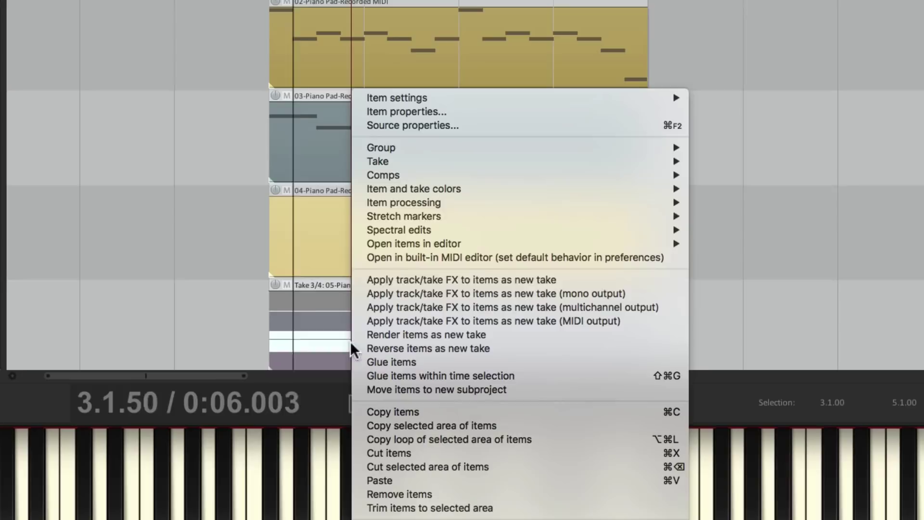
pyautogui.moveTo(386, 159)
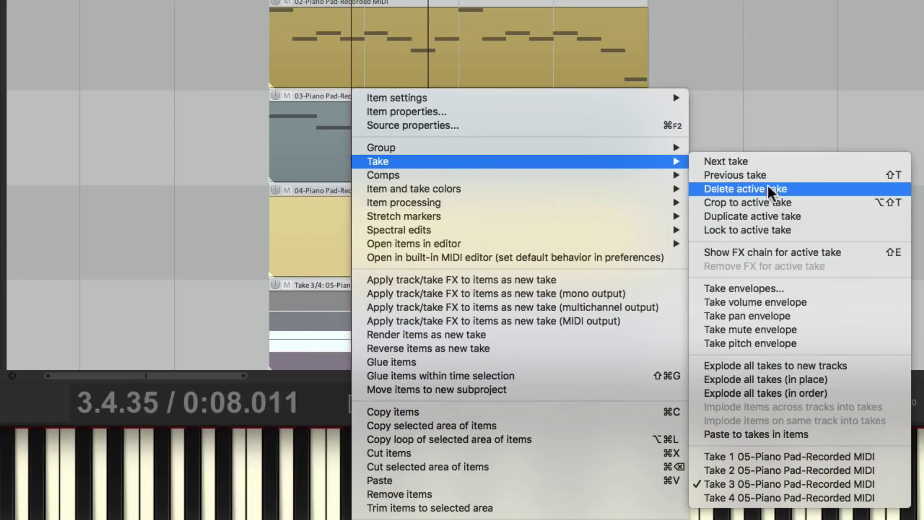
pyautogui.click(767, 203)
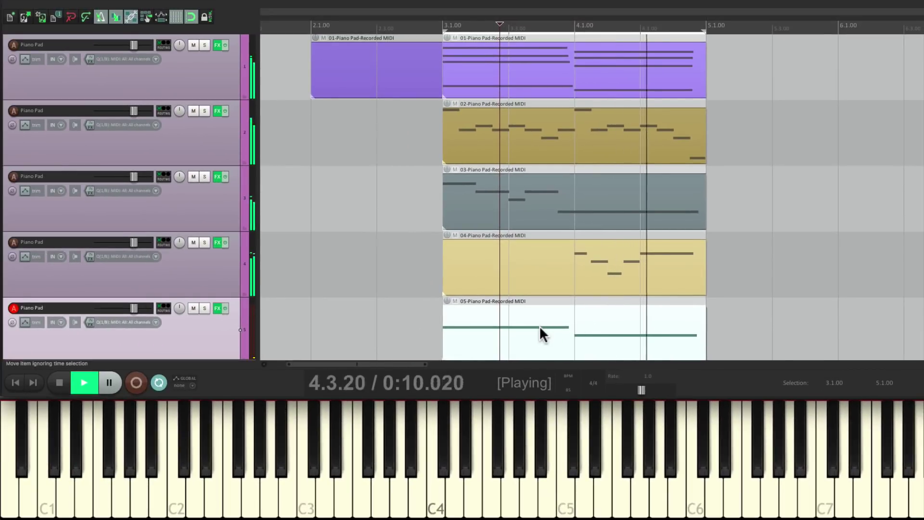
pyautogui.click(540, 329)
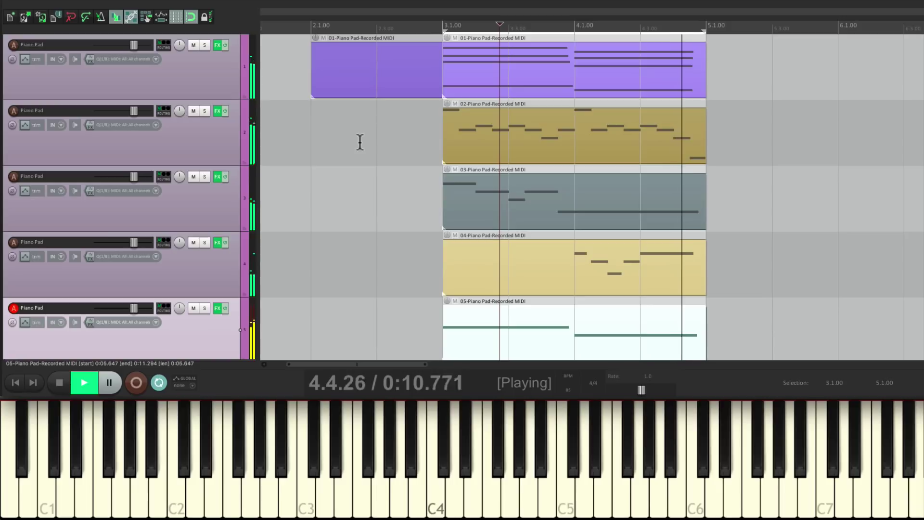
# - Stop playback of the five-track Piano Pad loop
pyautogui.press('space')
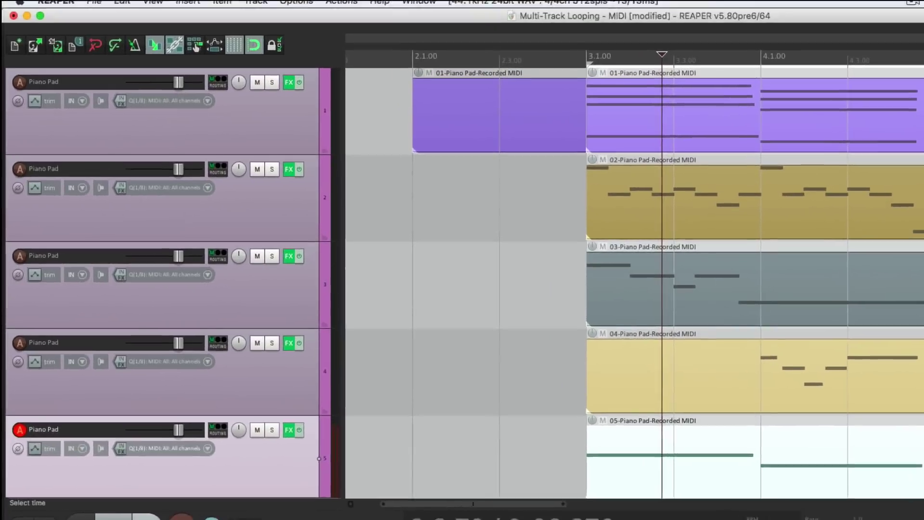
# - Open the full action list and start a new custom action
pyautogui.click(355, 7)
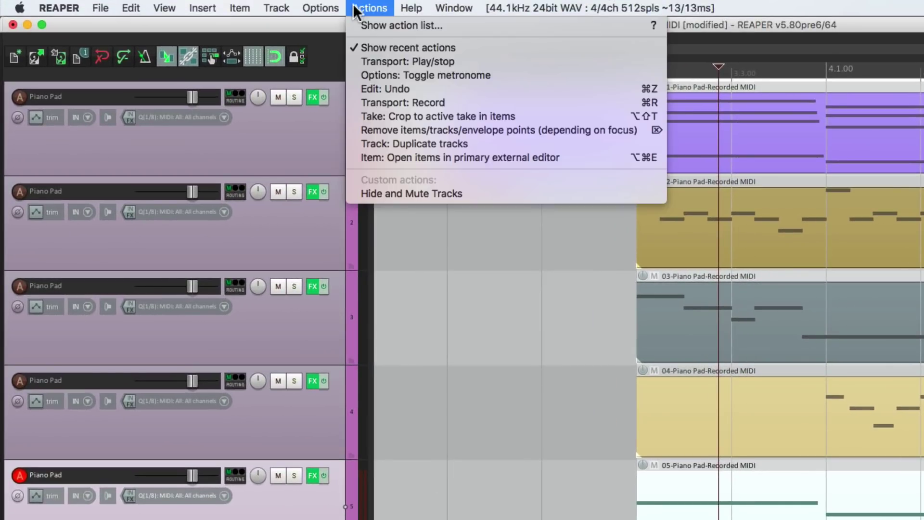
pyautogui.click(359, 25)
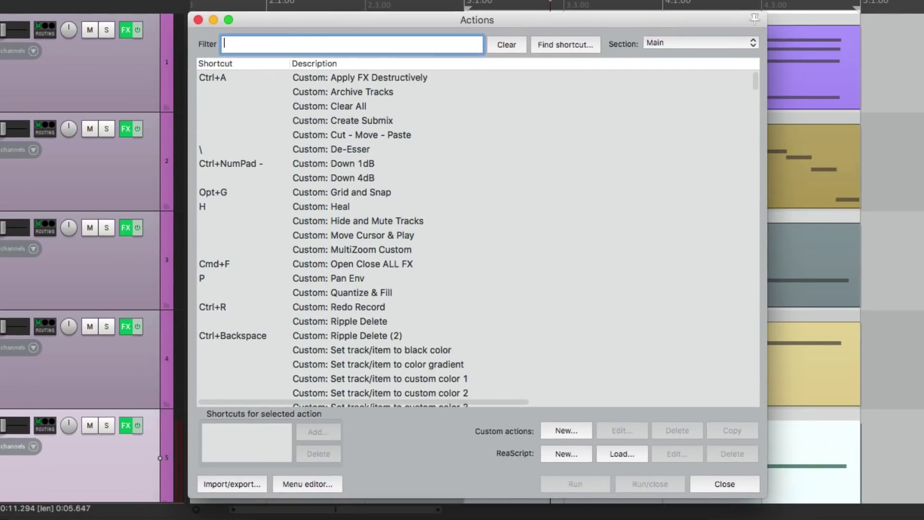
pyautogui.click(575, 426)
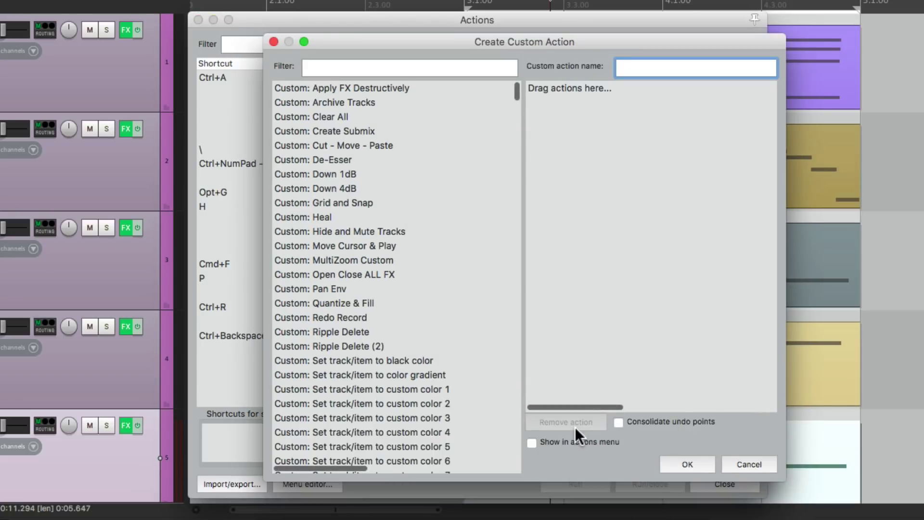
# - Add Transport: Record, then Take: Switch items to previous take, as the custom action's first steps
pyautogui.click(435, 71)
pyautogui.write('transport record')
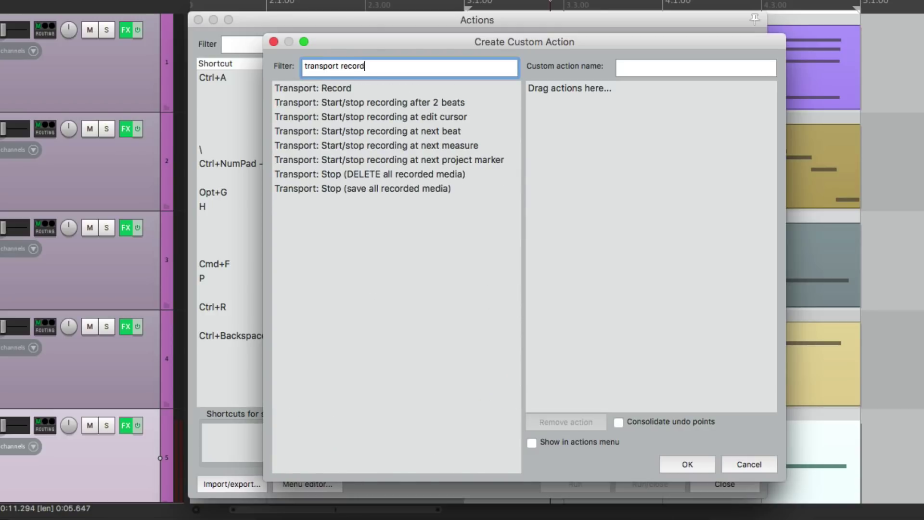
pyautogui.moveTo(334, 86); pyautogui.dragTo(588, 97)
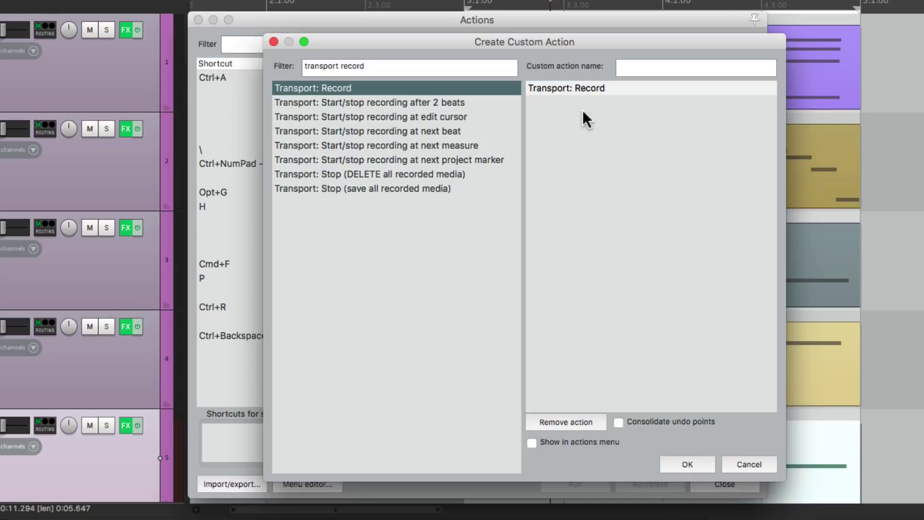
pyautogui.tripleClick(417, 67)
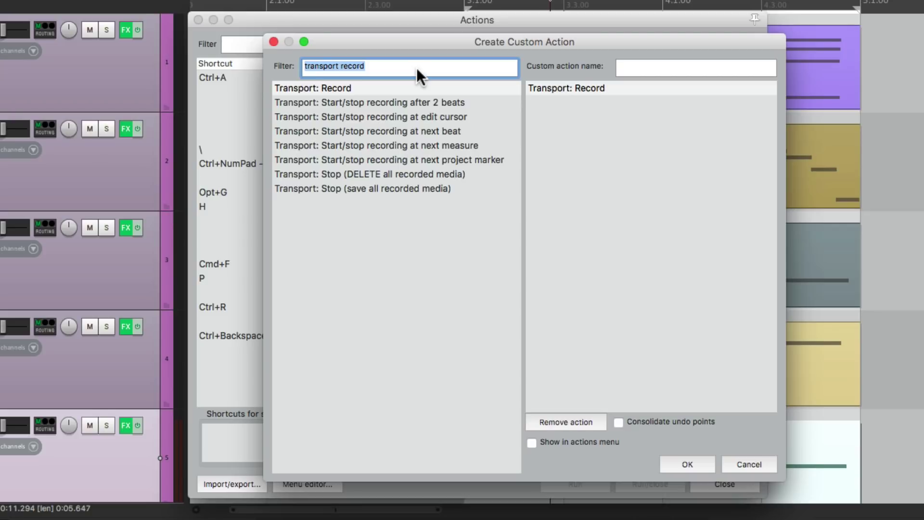
pyautogui.write('switch items')
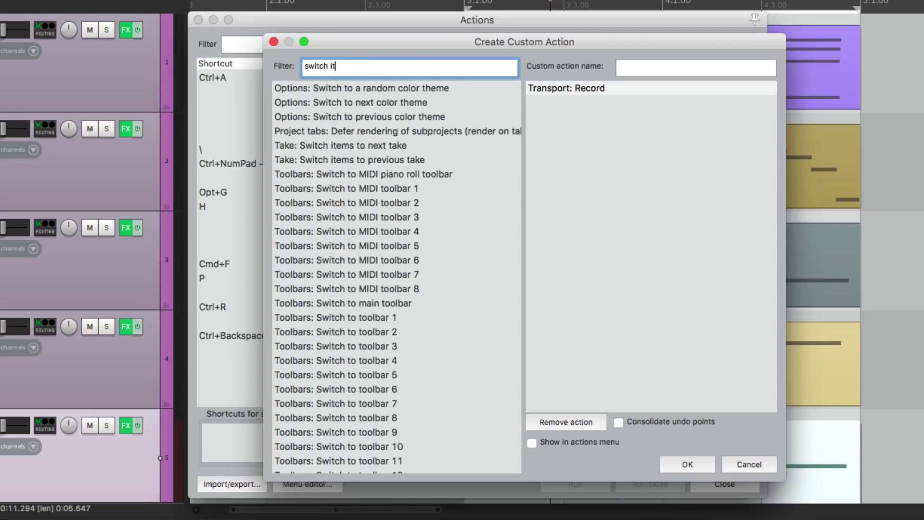
pyautogui.click(393, 103)
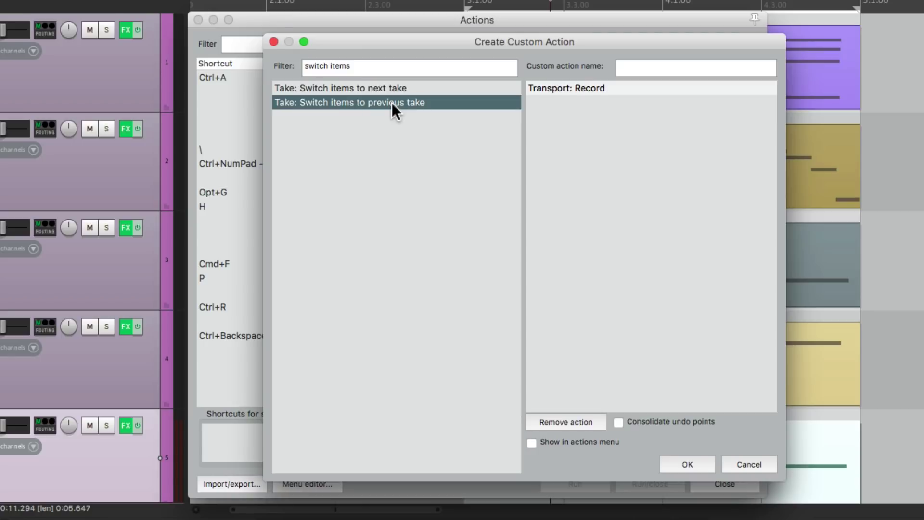
pyautogui.moveTo(392, 102); pyautogui.dragTo(605, 131)
# - Add Take: Crop to active take in items and Track: Duplicate tracks as the next steps
pyautogui.click(407, 62)
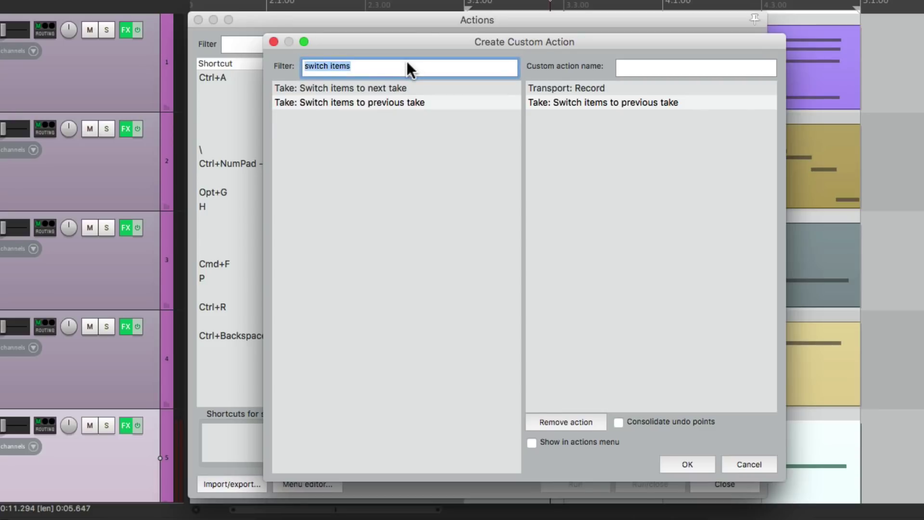
pyautogui.write('crop to active take')
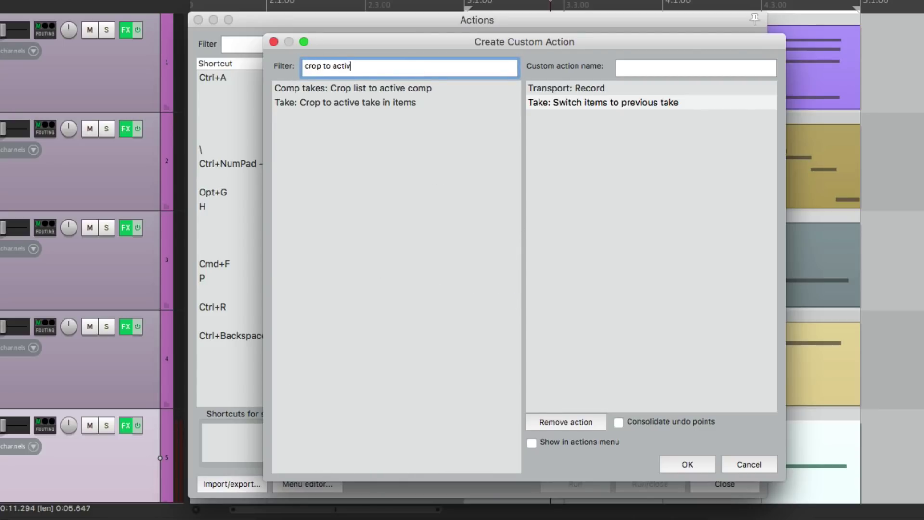
pyautogui.click(377, 99)
pyautogui.moveTo(336, 100); pyautogui.dragTo(619, 120)
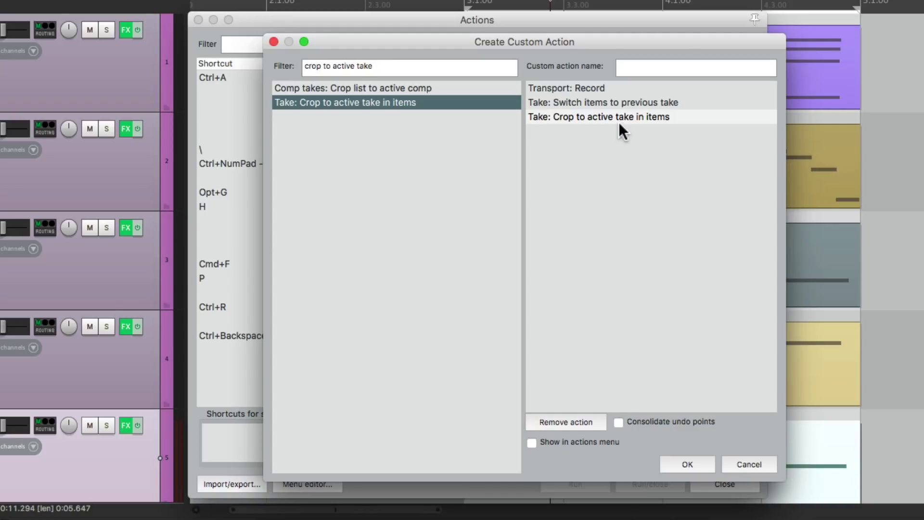
pyautogui.click(401, 63)
pyautogui.write('duplicate tracks')
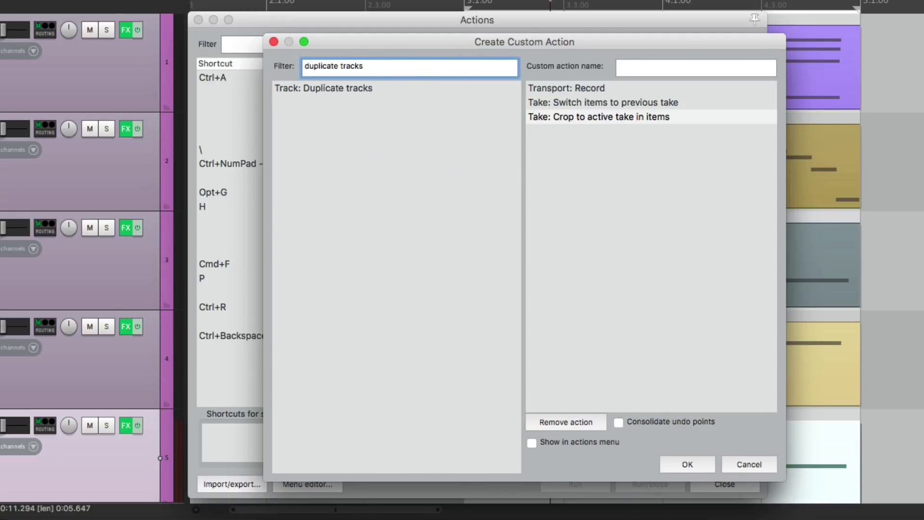
pyautogui.moveTo(355, 85); pyautogui.dragTo(597, 156)
# - Add Item: Select all items in track and Item: Remove items to the custom action
pyautogui.click(399, 66)
pyautogui.write('select all items in track')
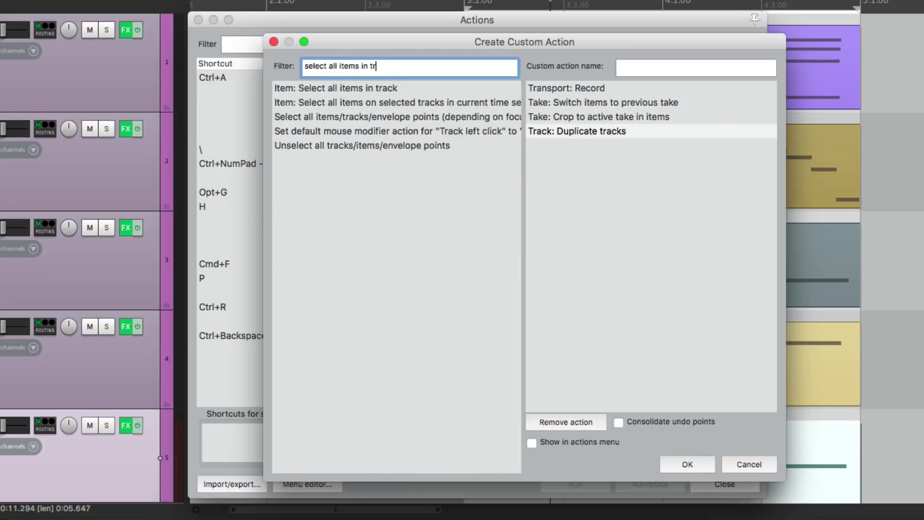
pyautogui.click(369, 91)
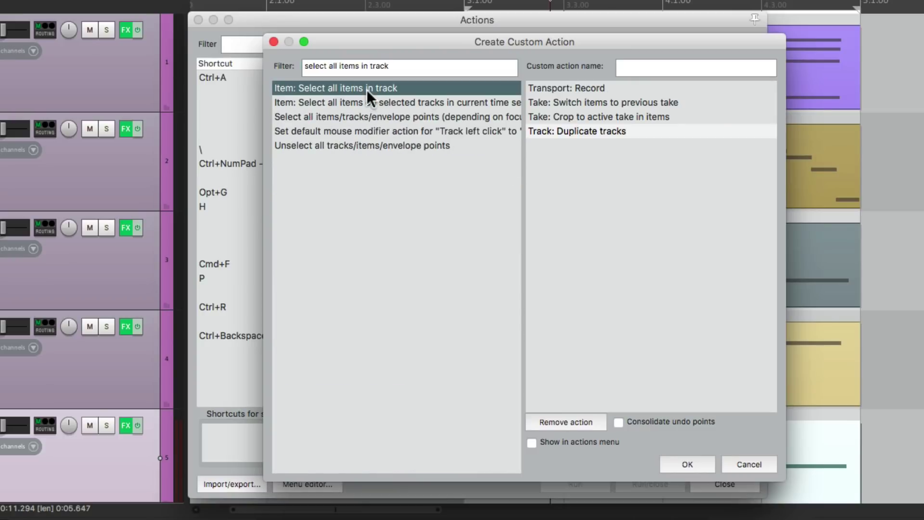
pyautogui.moveTo(338, 90); pyautogui.dragTo(606, 193)
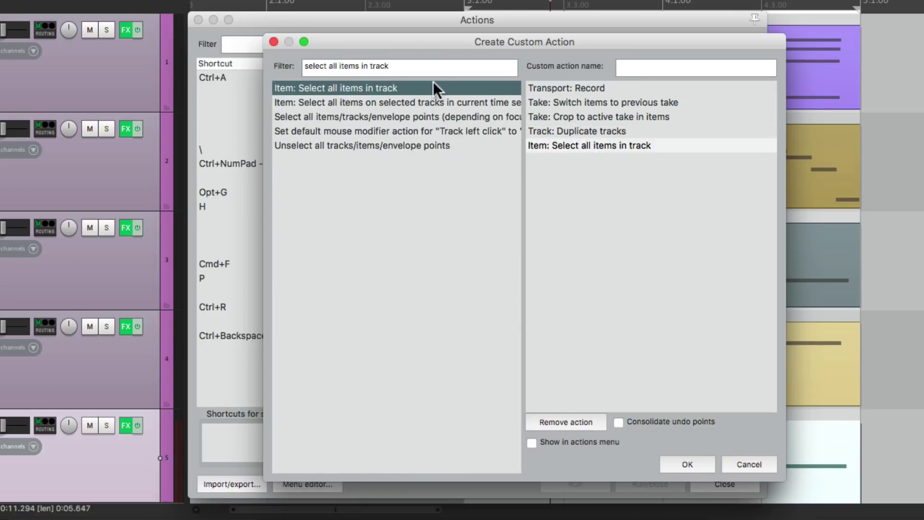
pyautogui.tripleClick(421, 69)
pyautogui.write('remove items')
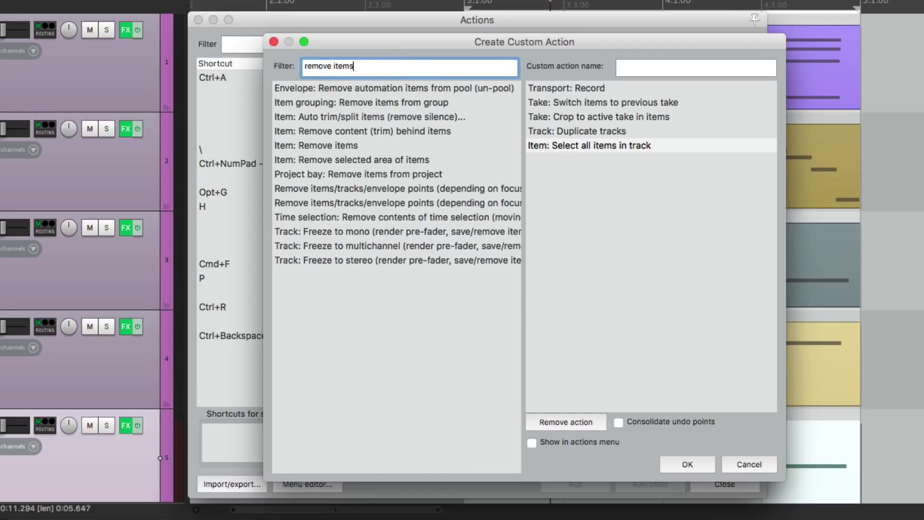
pyautogui.click(360, 146)
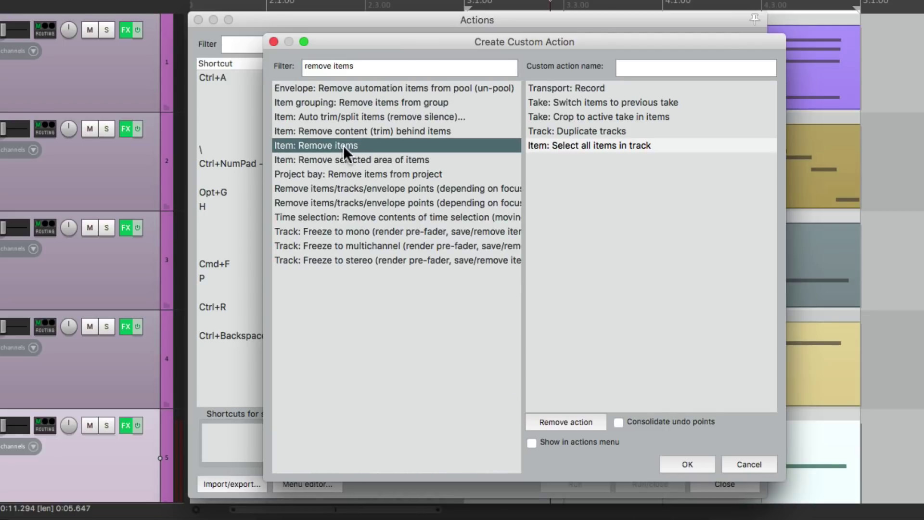
pyautogui.moveTo(342, 146); pyautogui.dragTo(639, 175)
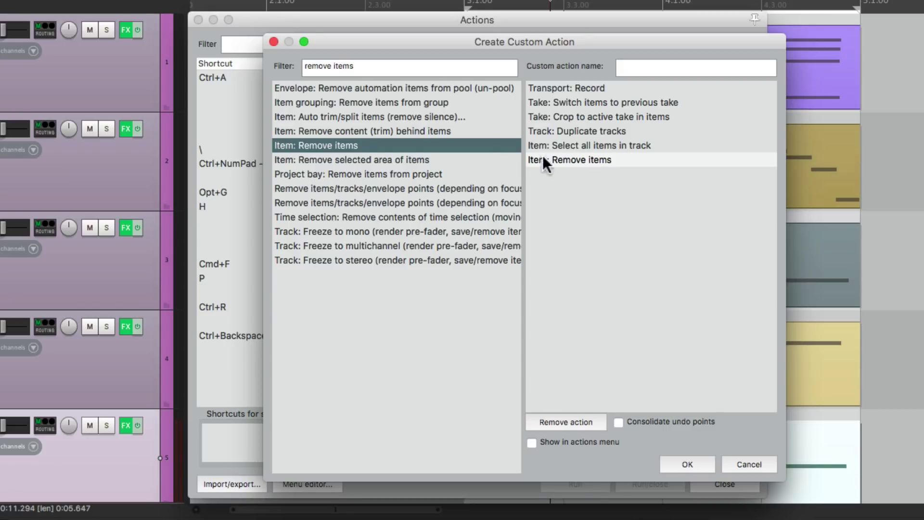
# - Add Transport: Record as the final step and name the action 'Multi-Track Looper'
pyautogui.click(417, 69)
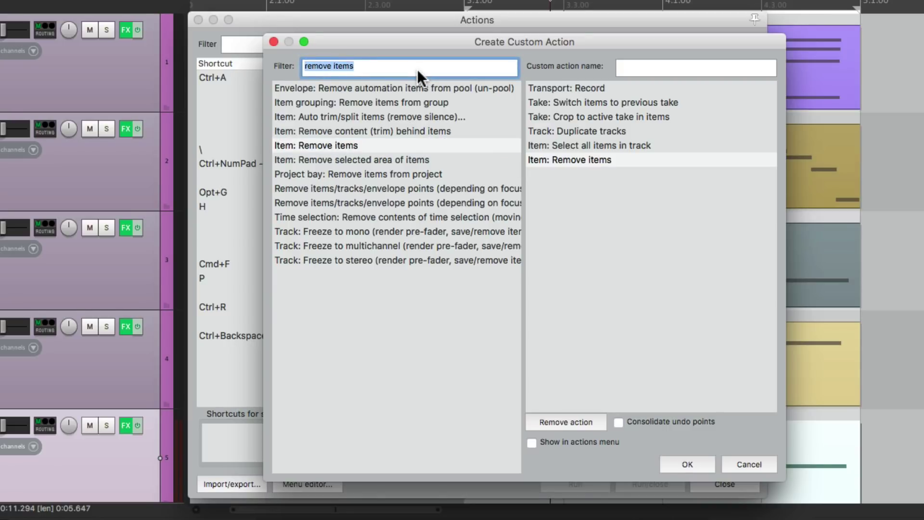
pyautogui.write('transport record')
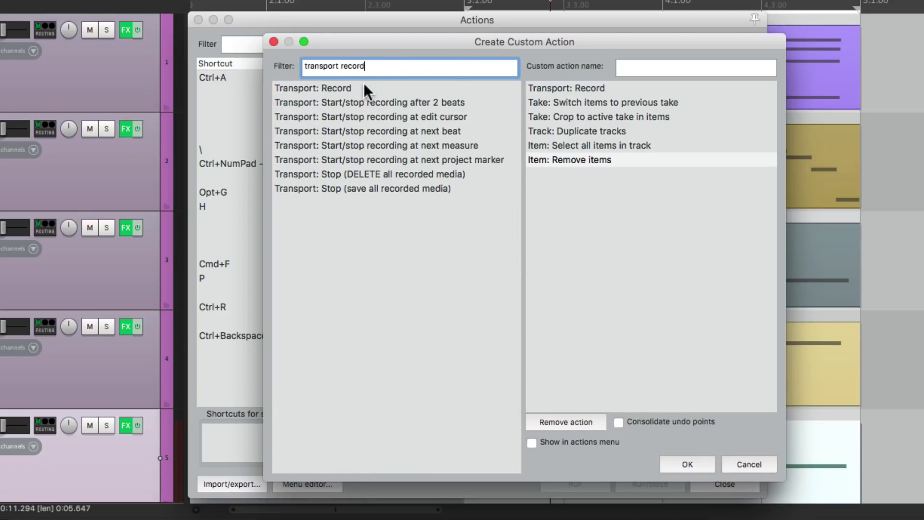
pyautogui.moveTo(334, 87); pyautogui.dragTo(580, 182)
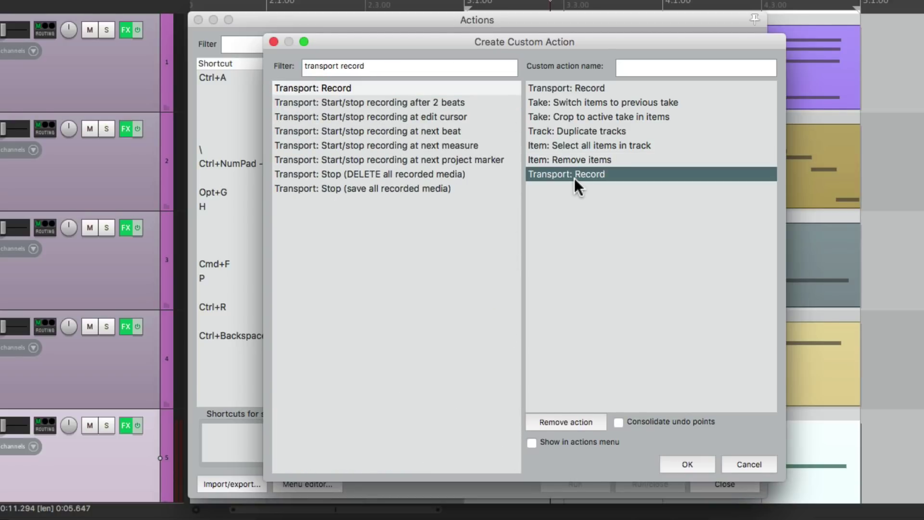
pyautogui.click(579, 226)
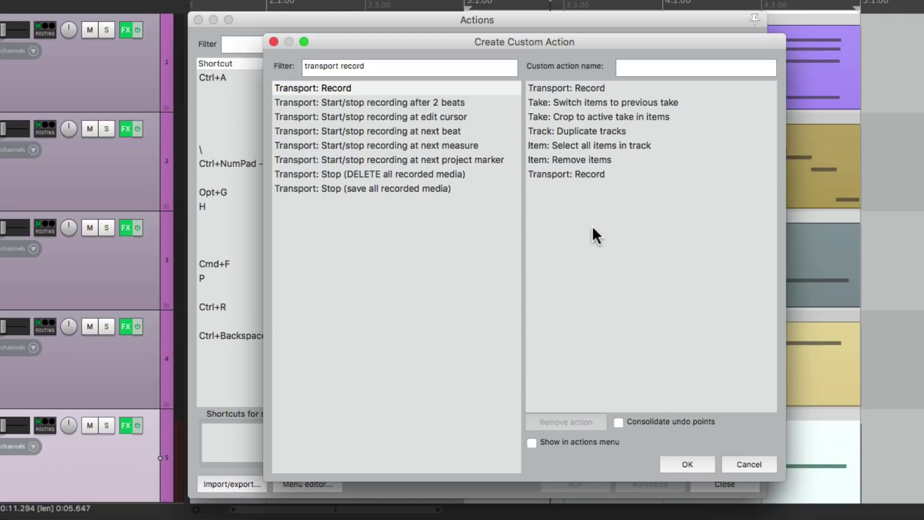
pyautogui.click(712, 63)
pyautogui.write('Multi-Track Looper')
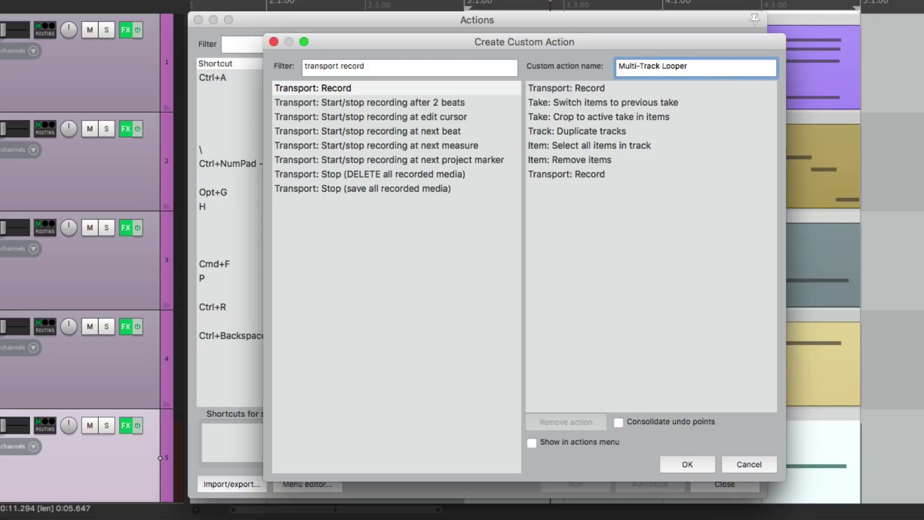
# - Save Multi-Track Looper, assign it the Ctrl+D shortcut, and close the Actions window
pyautogui.click(688, 463)
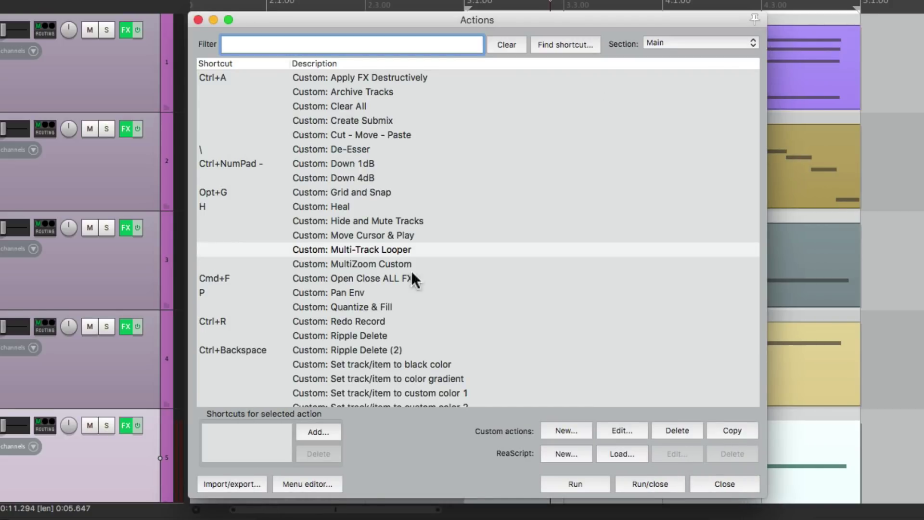
pyautogui.click(416, 252)
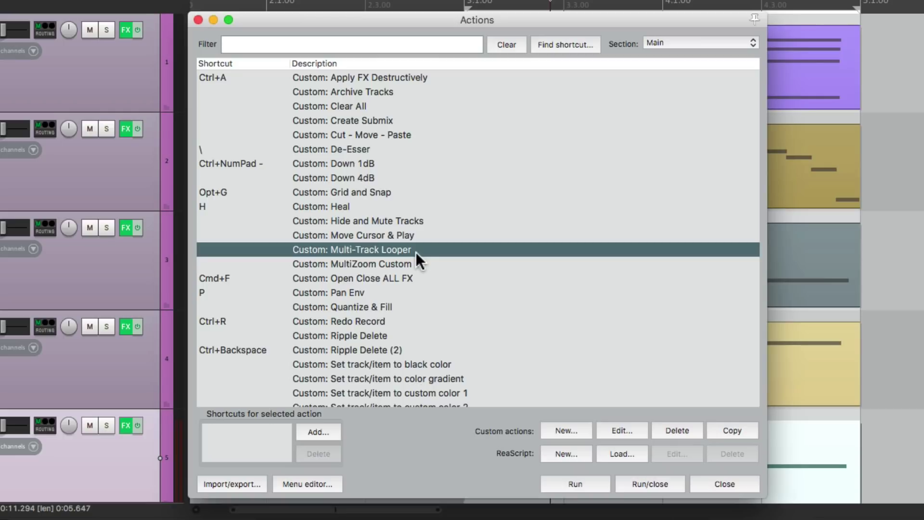
pyautogui.click(318, 432)
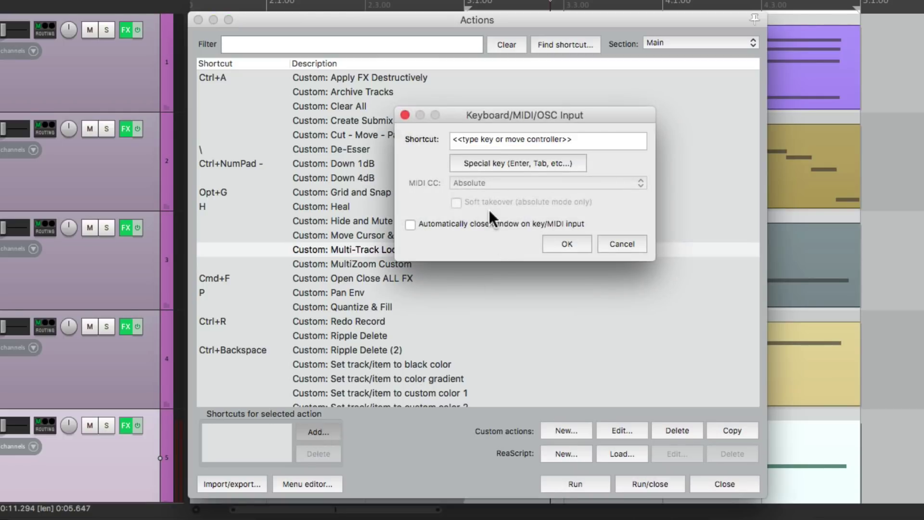
pyautogui.hotkey('ctrl', 'd')
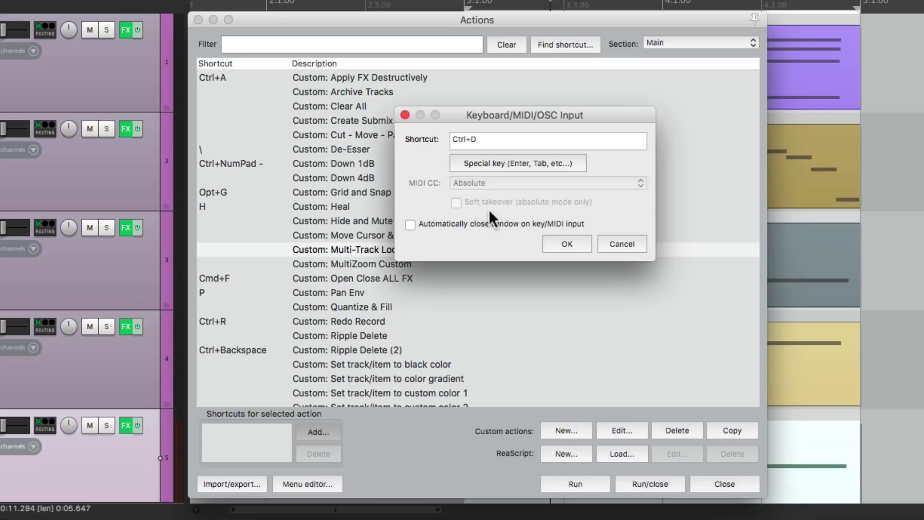
pyautogui.click(554, 243)
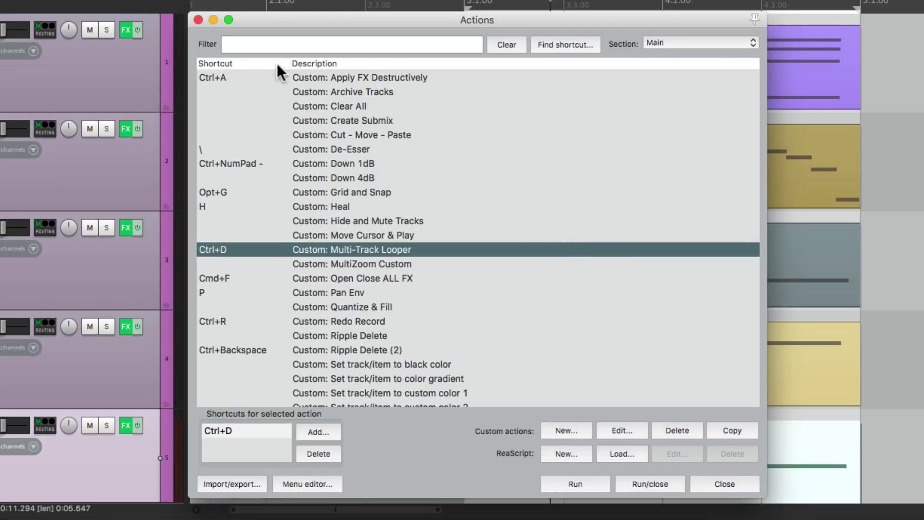
pyautogui.click(198, 20)
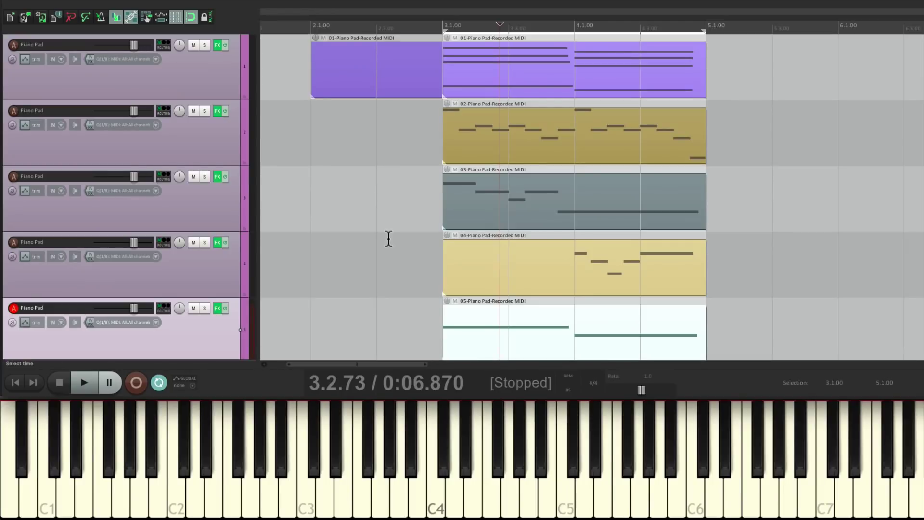
# - Delete tracks 2 through 5, leaving only the first Piano Pad track
pyautogui.keyDown('shift'); pyautogui.click(209, 152); pyautogui.keyUp('shift')
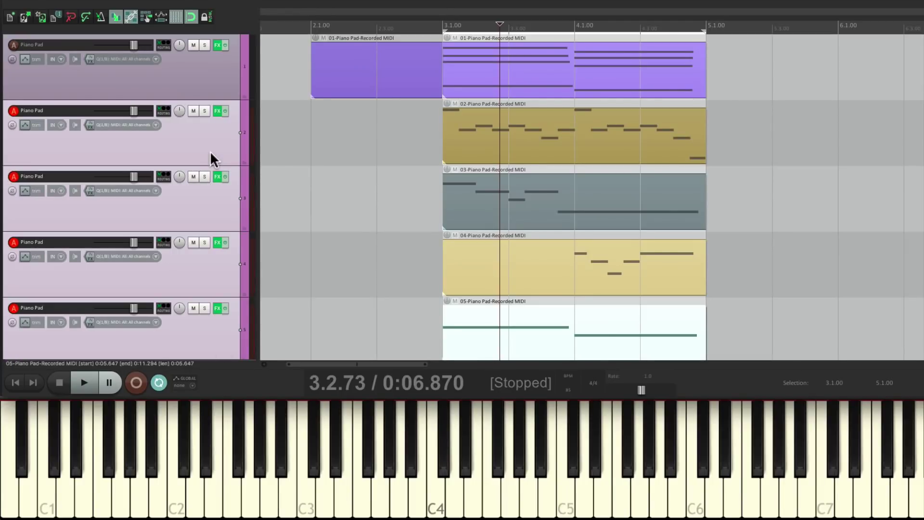
pyautogui.press('Delete')
pyautogui.press('Return')
# - Remove both MIDI items from track 1, place the edit cursor at bar 2, and toggle a toolbar option
pyautogui.hotkey('ctrl', 'a')
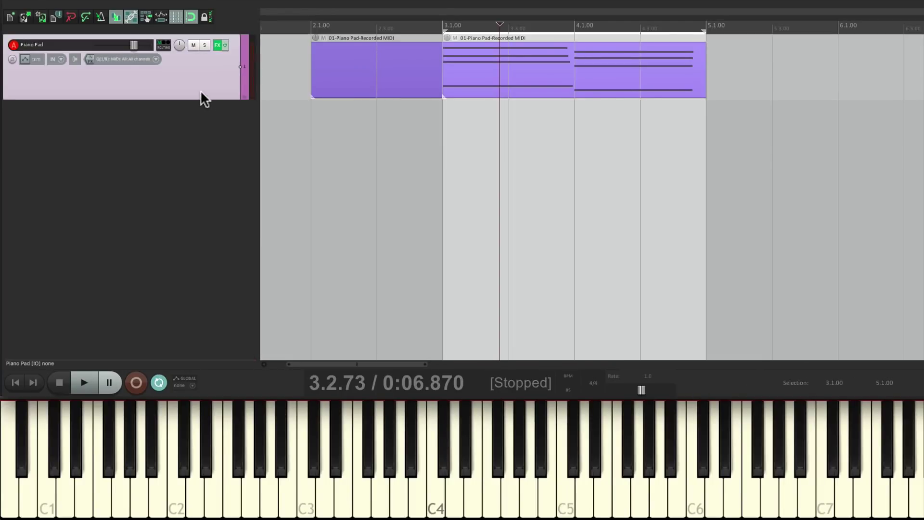
pyautogui.press('Delete')
pyautogui.click(307, 60)
pyautogui.click(100, 18)
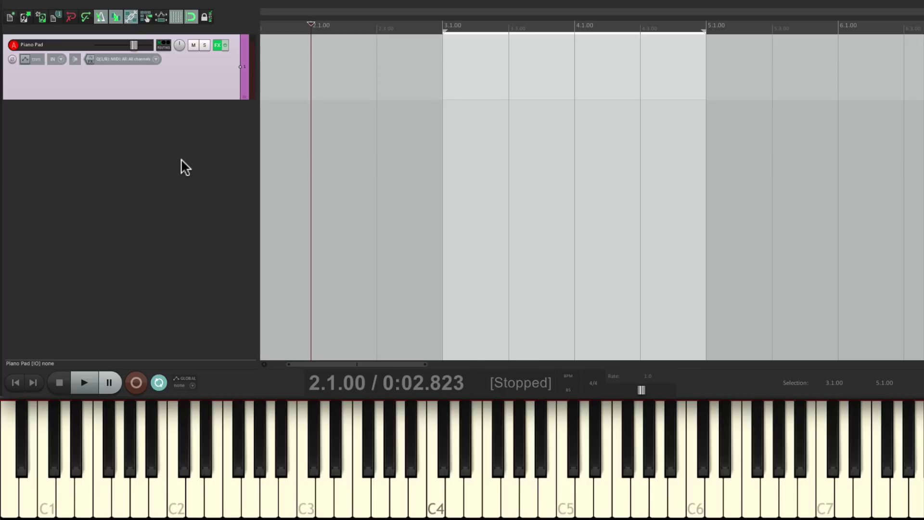
# - Record five bar 3–5 Piano Pad loops, committing each loop onto a new track, then stop recording
pyautogui.click(136, 383)
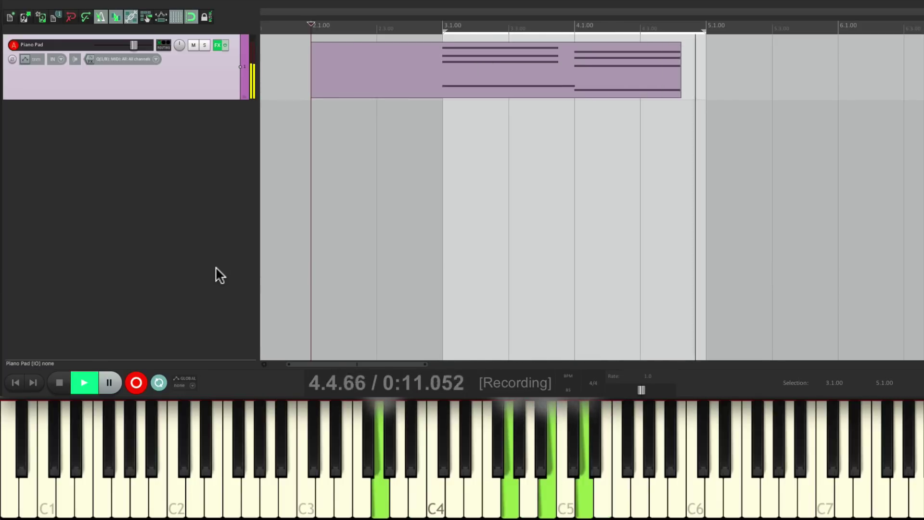
pyautogui.press('F2')
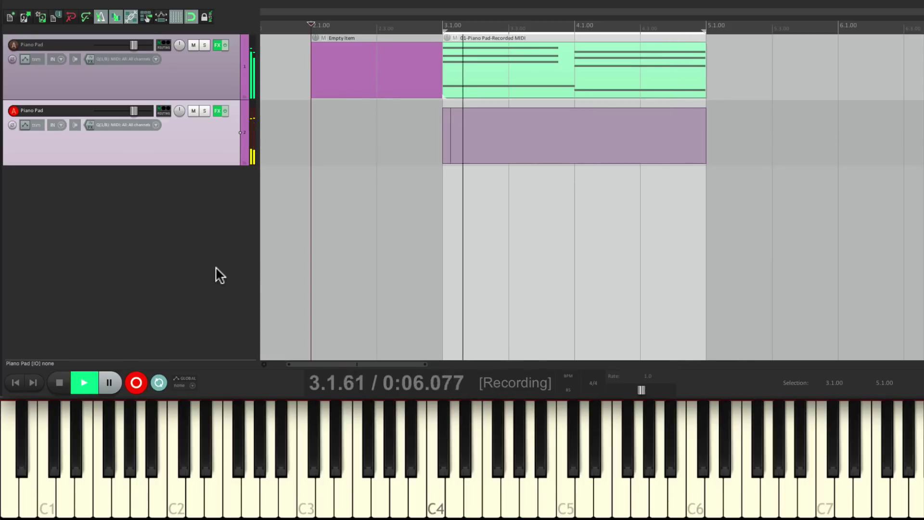
pyautogui.hotkey('ctrl', 't')
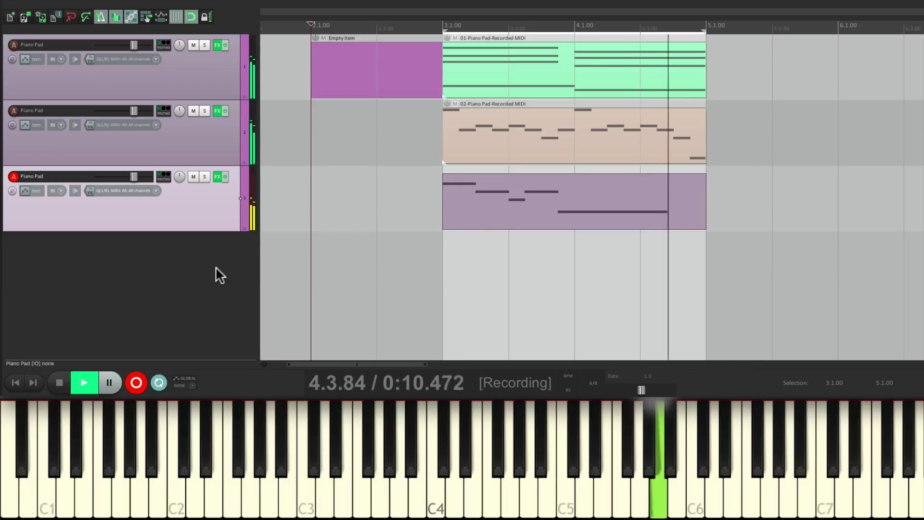
pyautogui.hotkey('ctrl', 'shift', 'n')
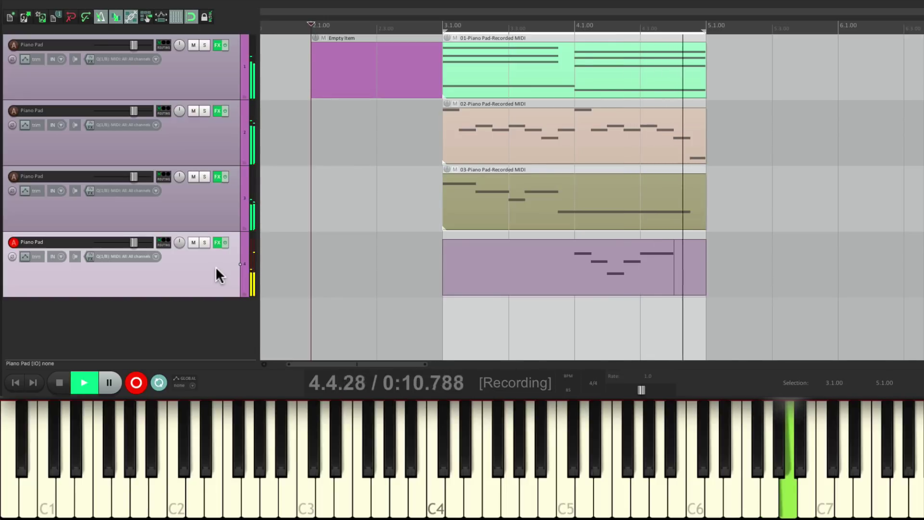
pyautogui.hotkey('ctrl', 'shift', 'n')
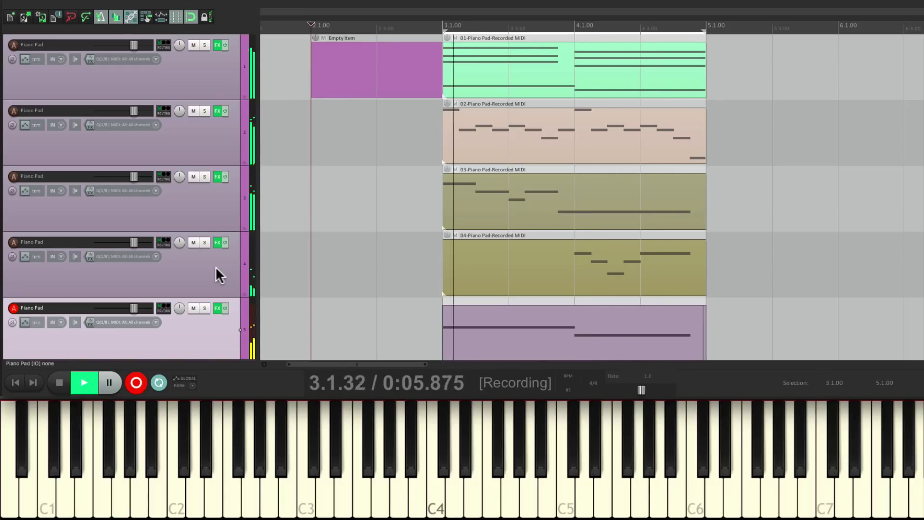
pyautogui.press('F12')
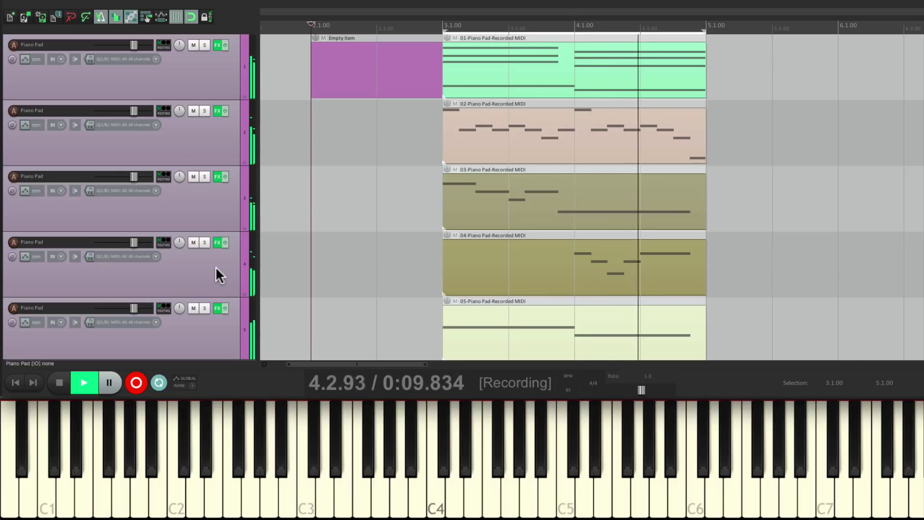
pyautogui.click(139, 380)
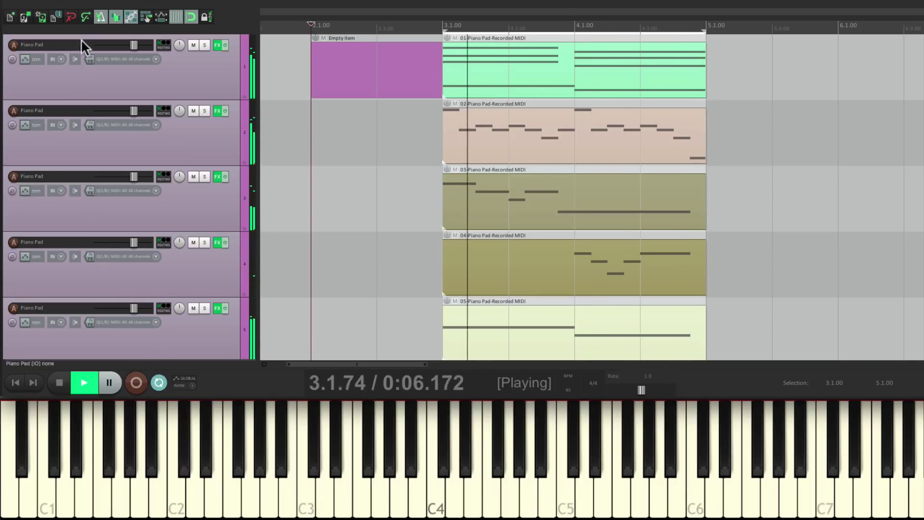
# - Toggle two toolbar options while the five stacked loops play, then stop playback
pyautogui.click(100, 17)
pyautogui.click(116, 18)
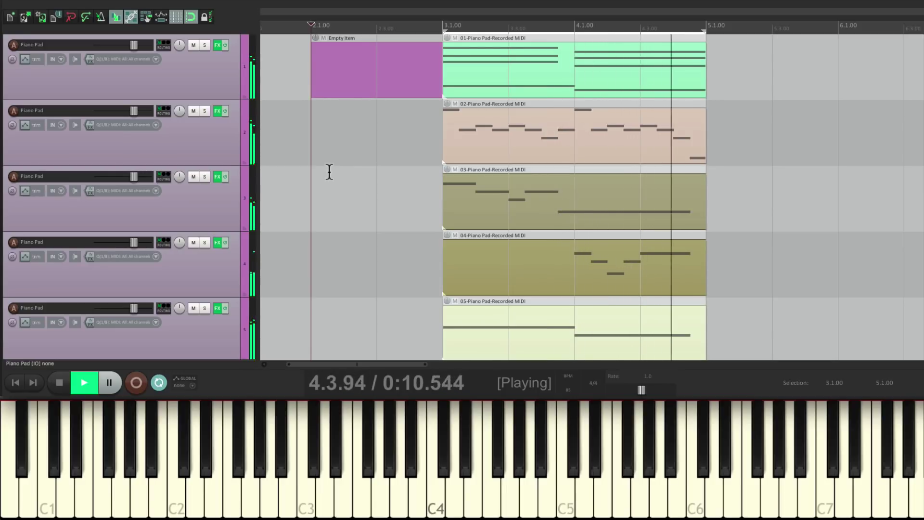
pyautogui.press('space')
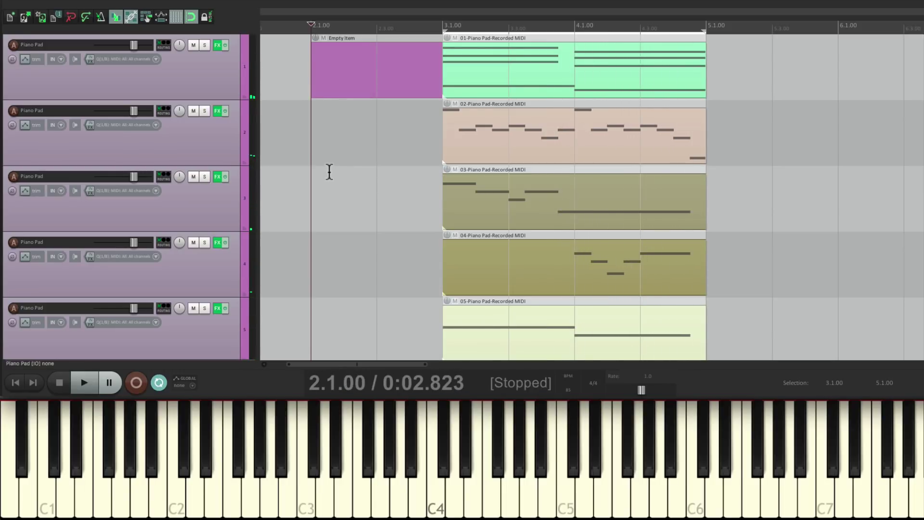